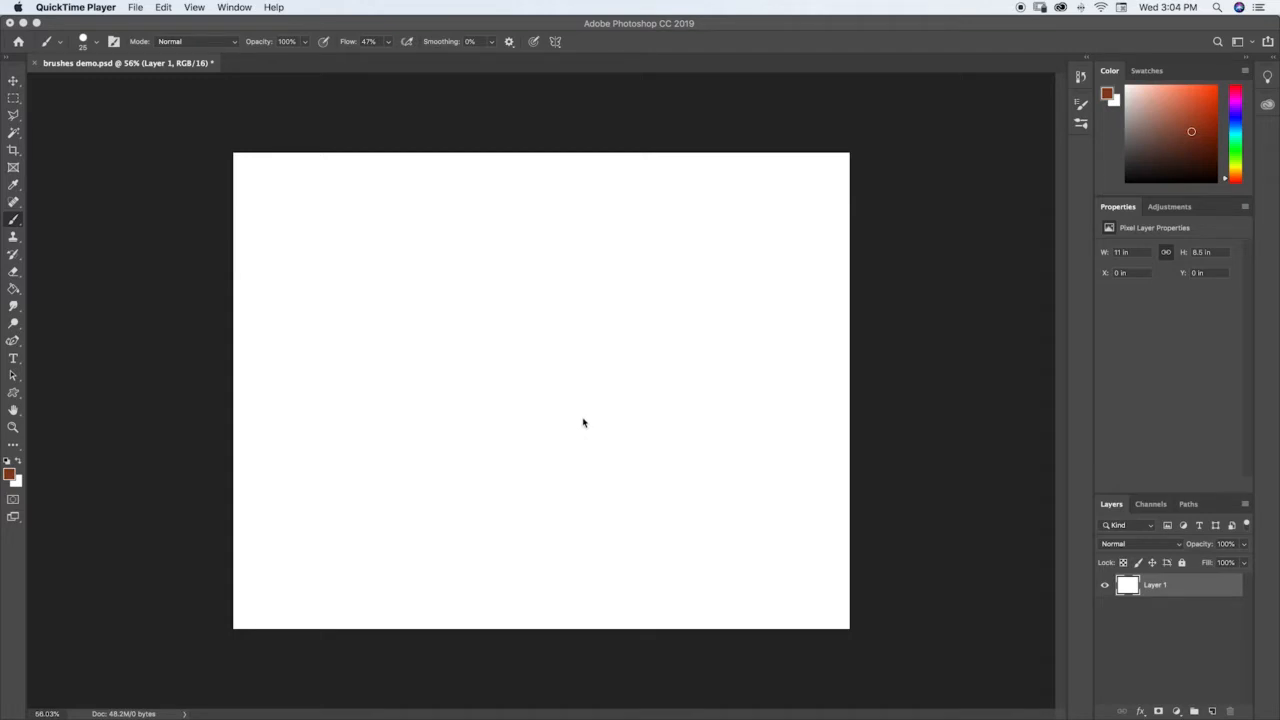
# Add a new layer above Layer 1 and choose the Hard Round Pressure Opacity brush from the General Brushes.
pyautogui.click(1212, 712)
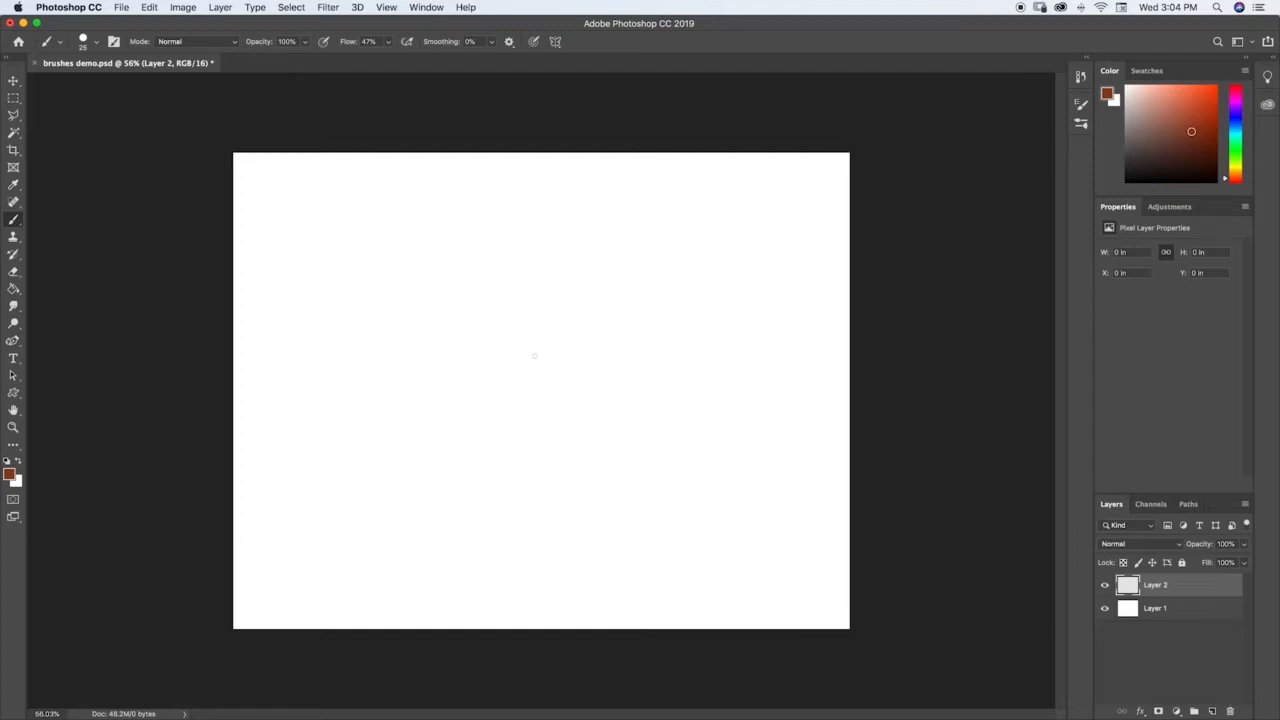
pyautogui.click(1085, 108)
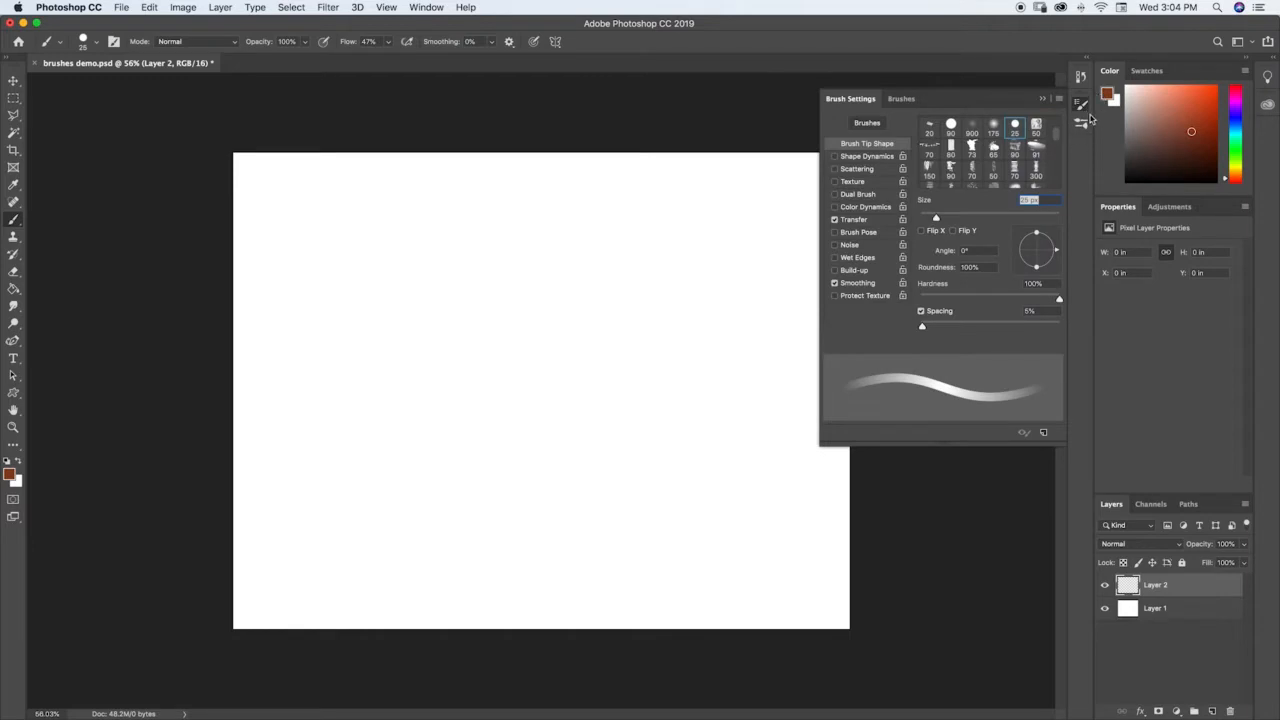
pyautogui.click(1086, 122)
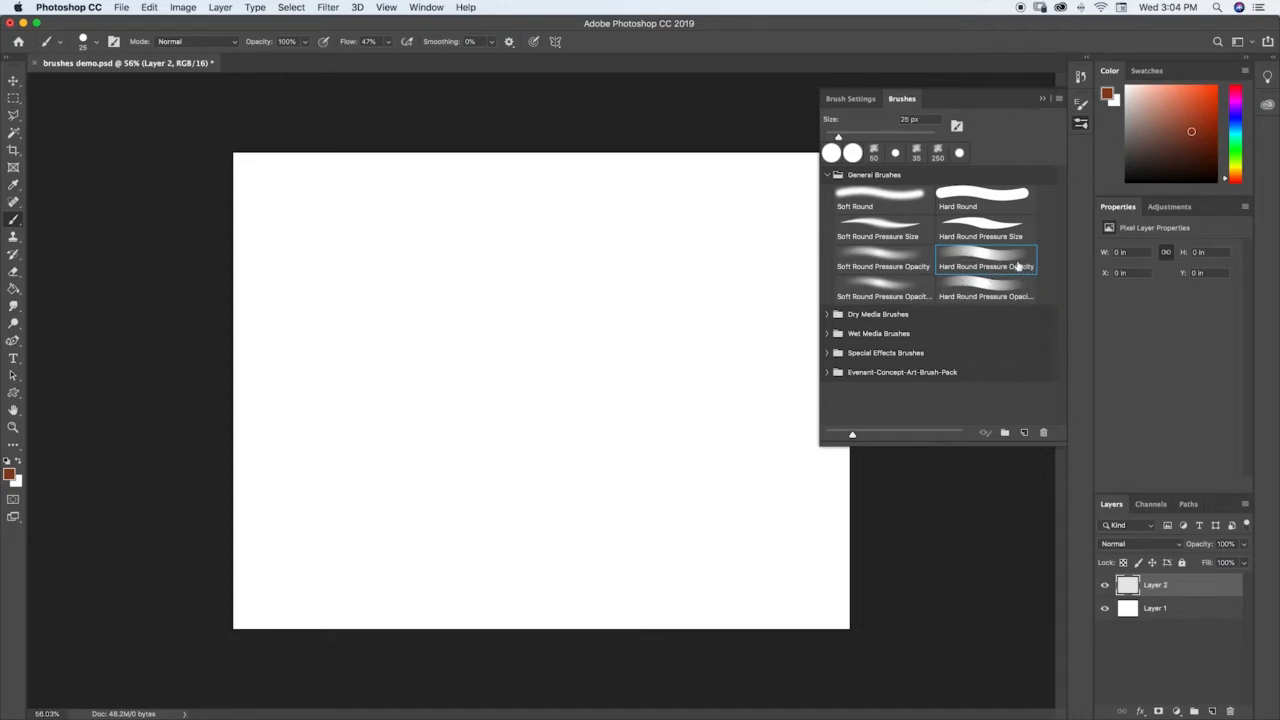
pyautogui.click(1010, 260)
pyautogui.moveTo(556, 299)
pyautogui.mouseDown()
pyautogui.moveTo(527, 339)
pyautogui.moveTo(530, 383)
pyautogui.moveTo(495, 418)
pyautogui.moveTo(526, 433)
pyautogui.moveTo(570, 375)
pyautogui.moveTo(597, 368)
pyautogui.moveTo(565, 463)
pyautogui.moveTo(541, 478)
pyautogui.moveTo(530, 432)
pyautogui.moveTo(587, 339)
pyautogui.mouseUp()
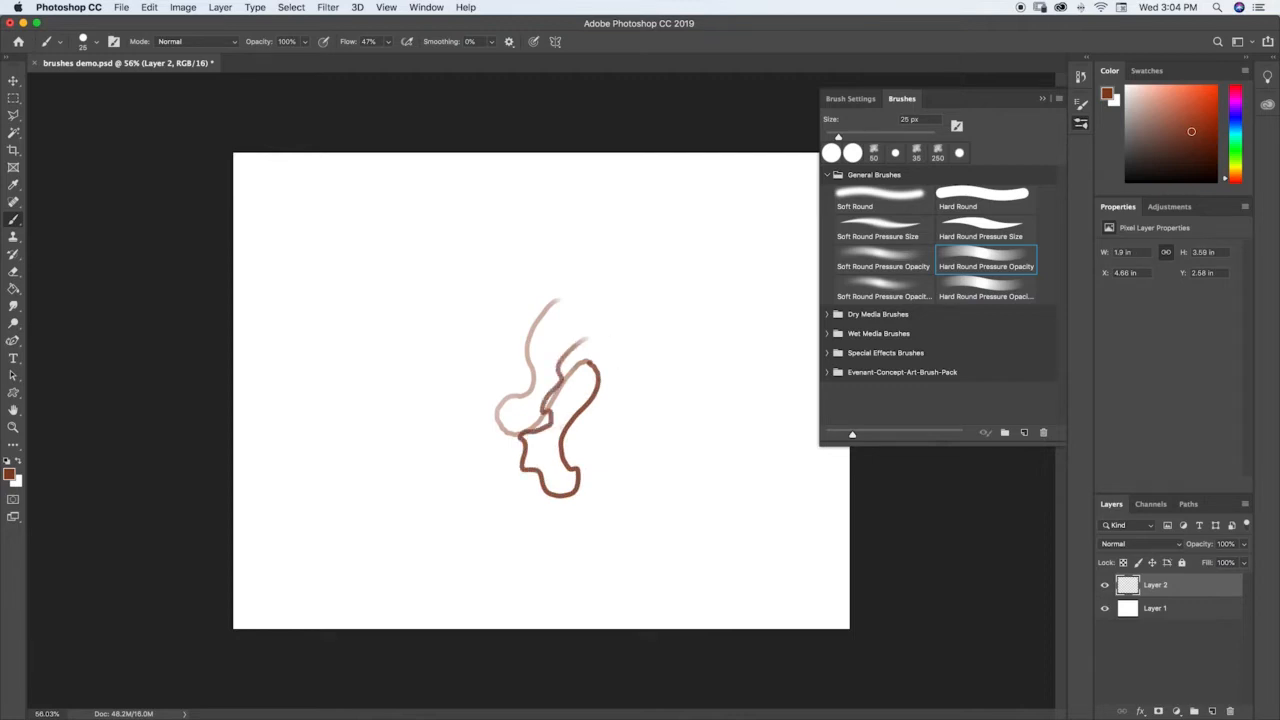
pyautogui.press('super+z')
pyautogui.press('super+z')
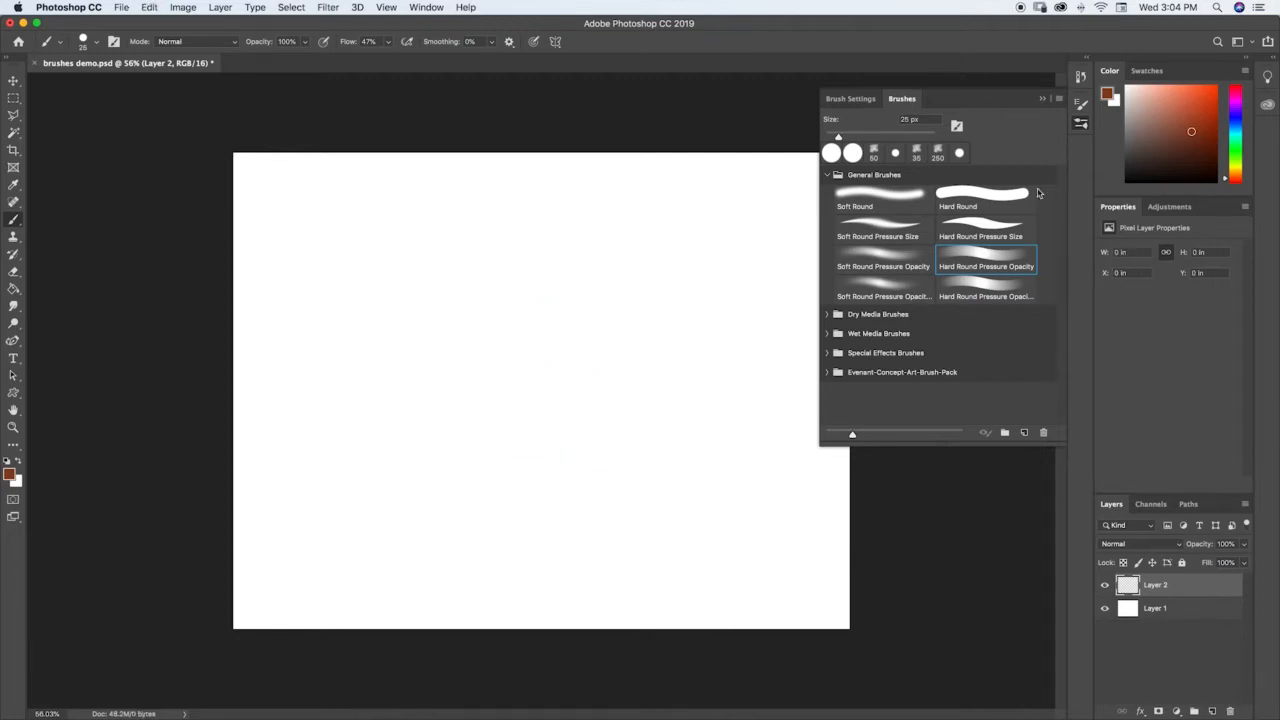
pyautogui.click(1081, 104)
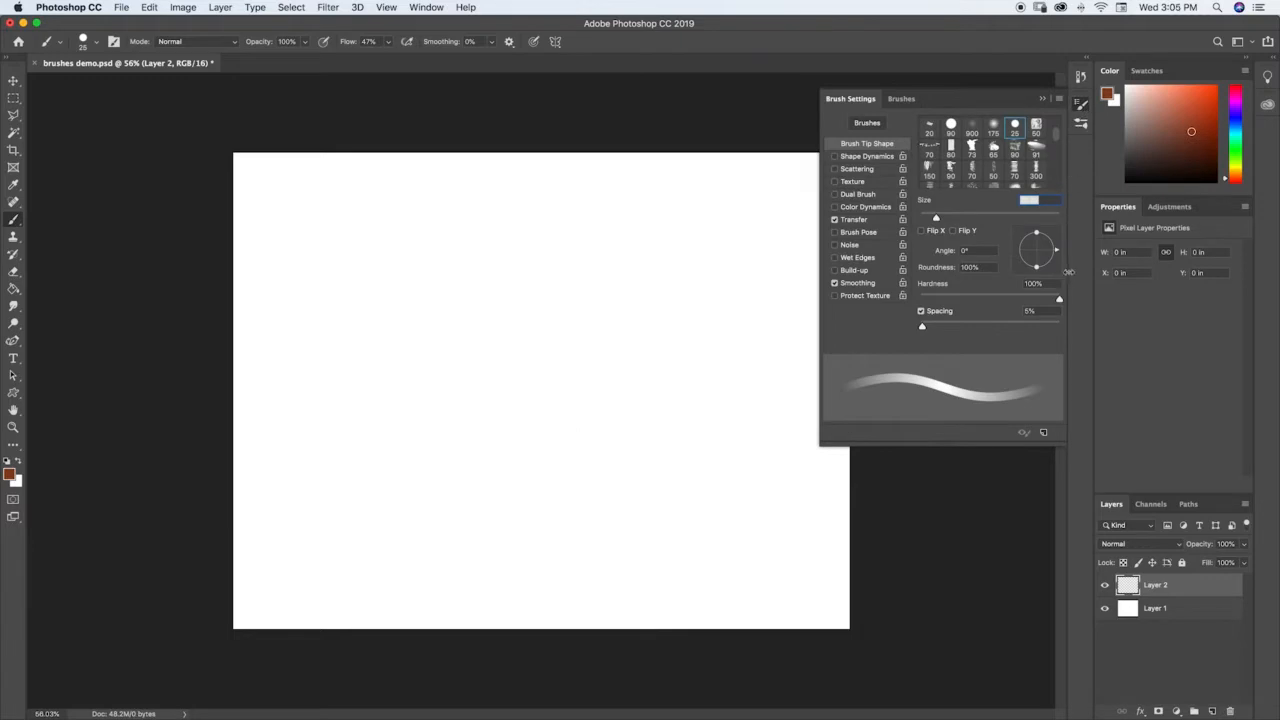
pyautogui.moveTo(1059, 299); pyautogui.dragTo(1052, 303)
pyautogui.click(1081, 104)
pyautogui.moveTo(648, 285)
pyautogui.mouseDown()
pyautogui.moveTo(641, 323)
pyautogui.moveTo(619, 323)
pyautogui.moveTo(612, 362)
pyautogui.mouseUp()
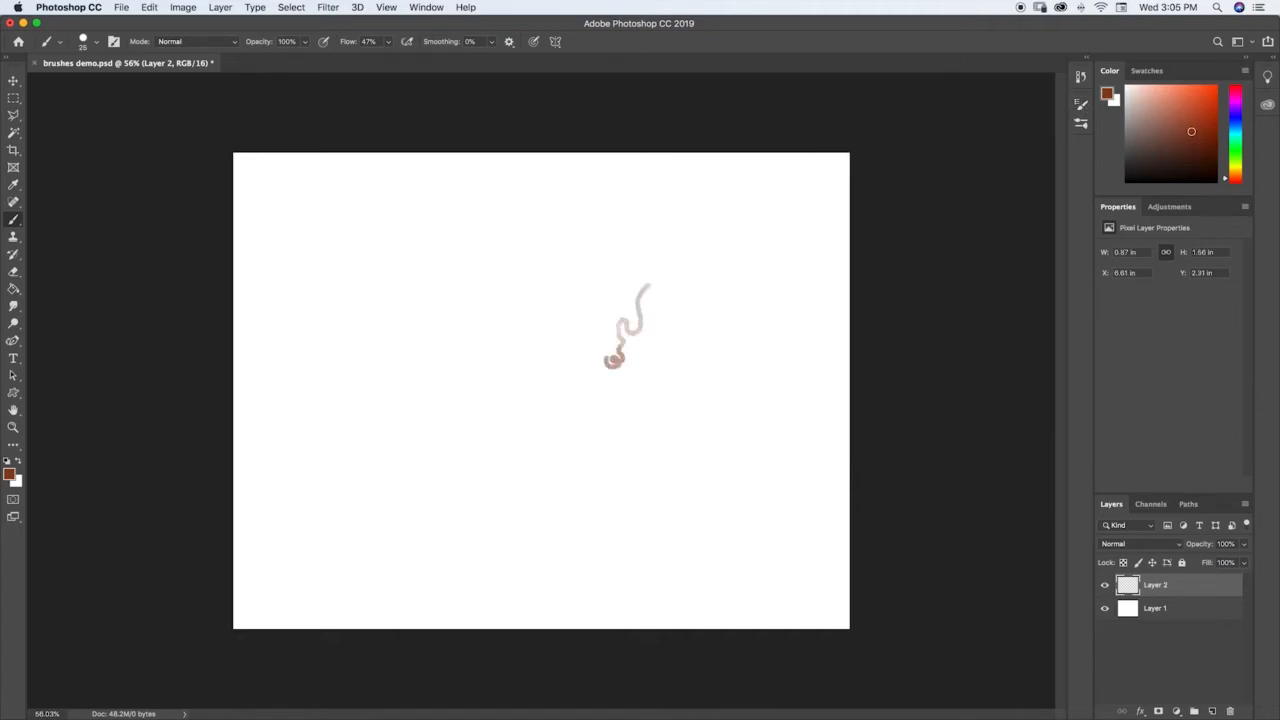
pyautogui.press('super+z')
# Set the brush size to 15 px, trying it with a short curved stroke on the canvas.
pyautogui.press('[')
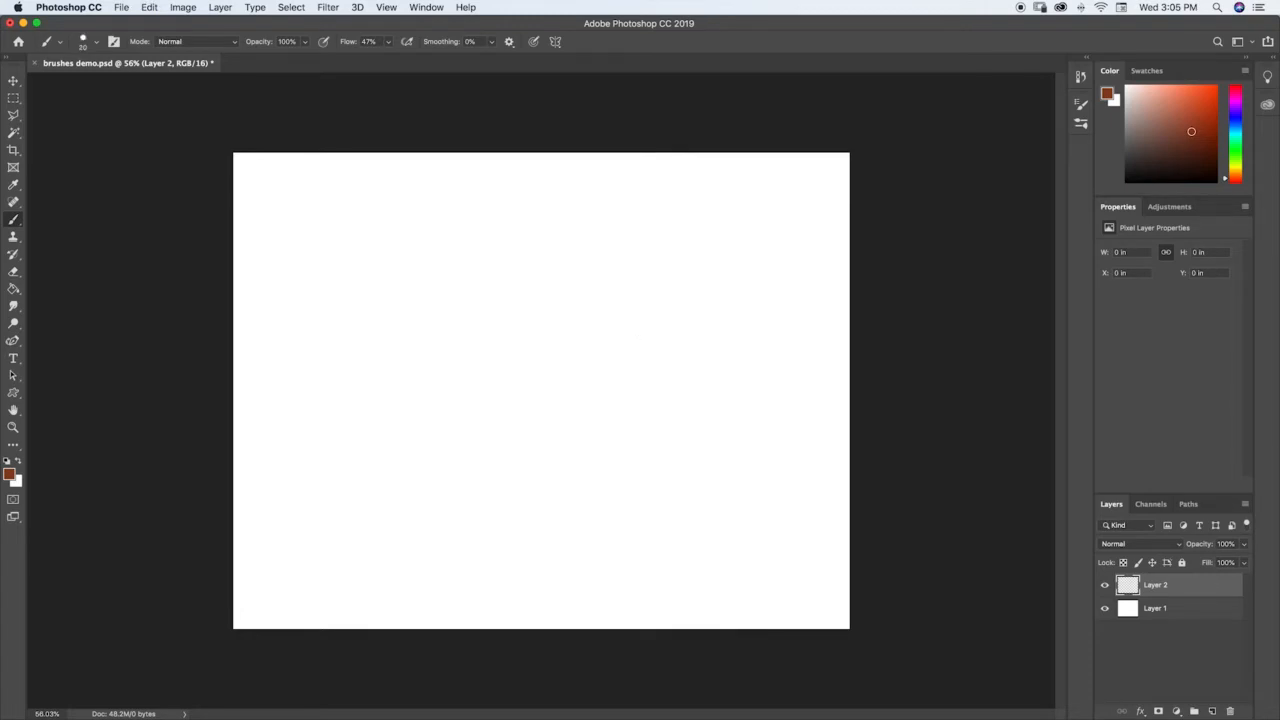
pyautogui.press(']')
pyautogui.press(']')
pyautogui.press(']')
pyautogui.press(']')
pyautogui.press(']')
pyautogui.press('[')
pyautogui.press('[')
pyautogui.press('[')
pyautogui.press(']')
pyautogui.moveTo(560, 347); pyautogui.dragTo(570, 399)
pyautogui.press('[')
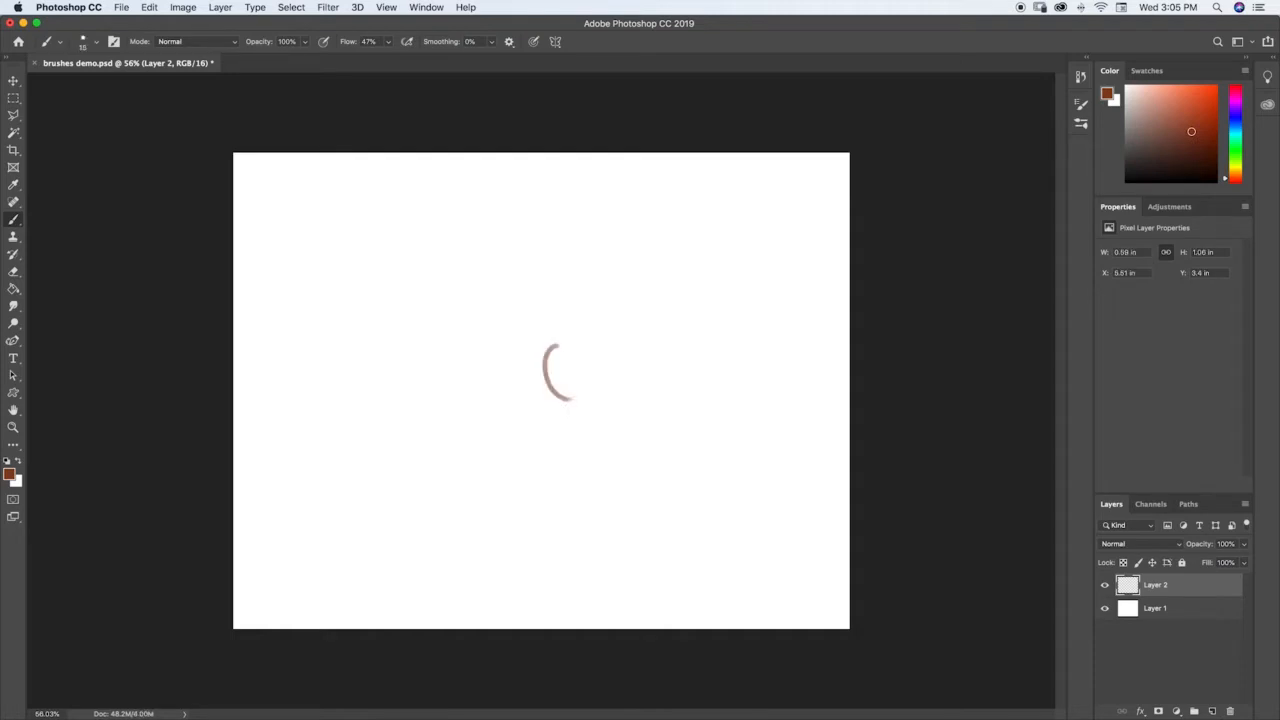
pyautogui.press('super+z')
pyautogui.moveTo(550, 339)
pyautogui.mouseDown()
pyautogui.moveTo(545, 397)
pyautogui.moveTo(558, 408)
pyautogui.mouseUp()
pyautogui.press('super+z')
pyautogui.press('super+z')
pyautogui.press('super+z')
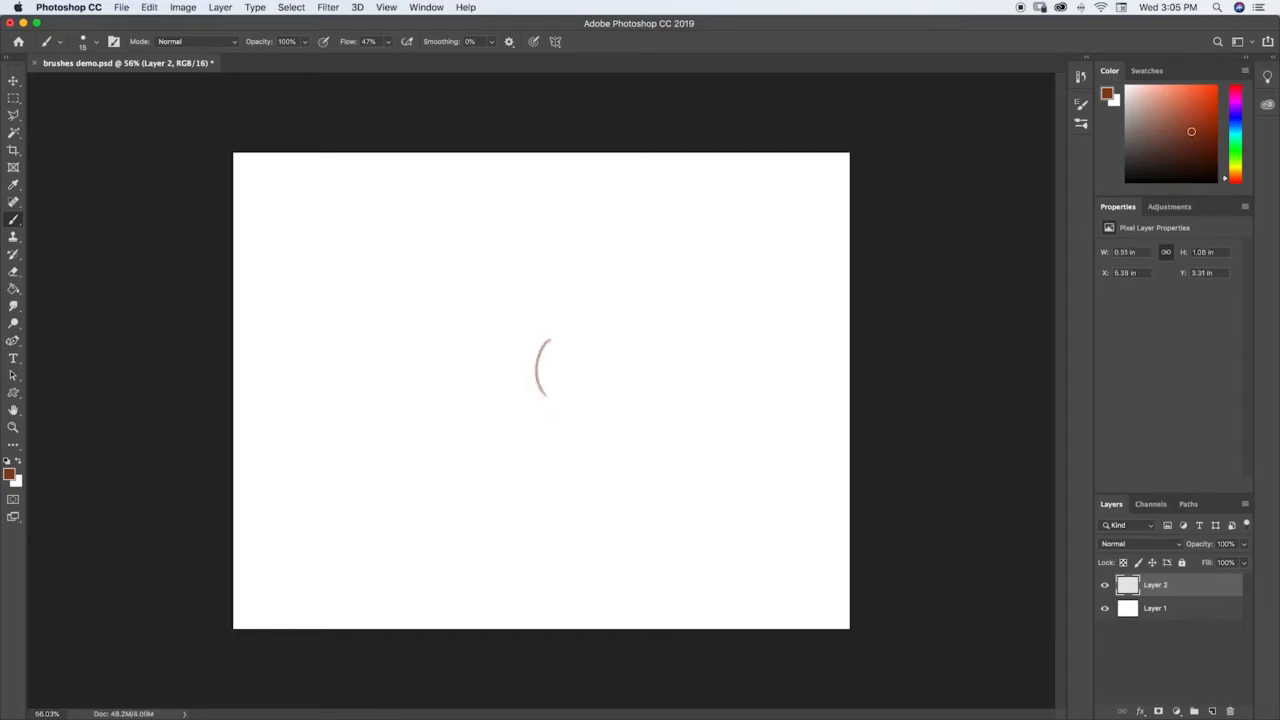
pyautogui.press('super+z')
# Sketch a loose circle about 2.3 in wide mid-canvas for the iris and fill a small solid pupil at its centre.
pyautogui.moveTo(575, 330)
pyautogui.mouseDown()
pyautogui.moveTo(540, 328)
pyautogui.moveTo(596, 362)
pyautogui.moveTo(536, 434)
pyautogui.moveTo(478, 358)
pyautogui.moveTo(573, 342)
pyautogui.moveTo(562, 427)
pyautogui.moveTo(488, 380)
pyautogui.moveTo(547, 323)
pyautogui.moveTo(590, 385)
pyautogui.moveTo(525, 432)
pyautogui.moveTo(492, 342)
pyautogui.moveTo(585, 385)
pyautogui.moveTo(585, 425)
pyautogui.moveTo(530, 316)
pyautogui.mouseUp()
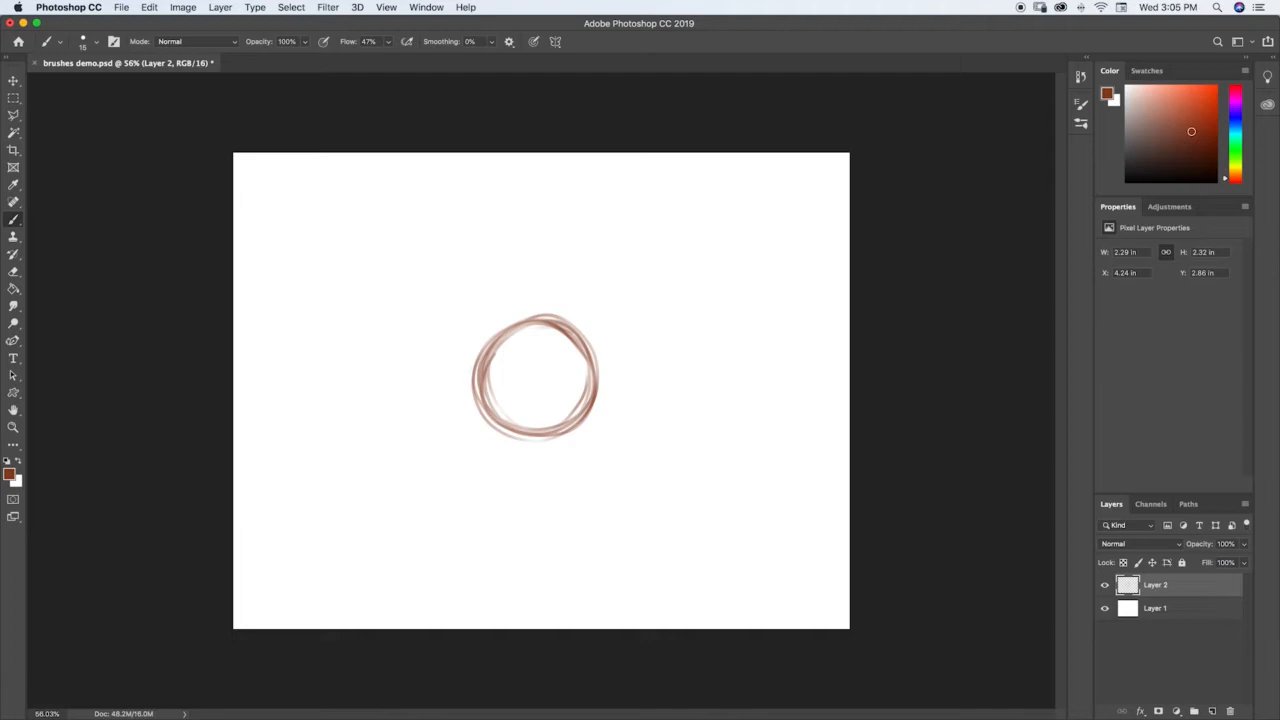
pyautogui.moveTo(550, 376)
pyautogui.mouseDown()
pyautogui.moveTo(538, 392)
pyautogui.moveTo(546, 360)
pyautogui.moveTo(518, 372)
pyautogui.moveTo(544, 362)
pyautogui.moveTo(522, 370)
pyautogui.moveTo(520, 386)
pyautogui.moveTo(548, 380)
pyautogui.moveTo(540, 362)
pyautogui.moveTo(532, 396)
pyautogui.moveTo(550, 364)
pyautogui.moveTo(520, 368)
pyautogui.moveTo(534, 398)
pyautogui.moveTo(538, 362)
pyautogui.moveTo(522, 370)
pyautogui.moveTo(544, 382)
pyautogui.moveTo(526, 366)
pyautogui.moveTo(535, 373)
pyautogui.mouseUp()
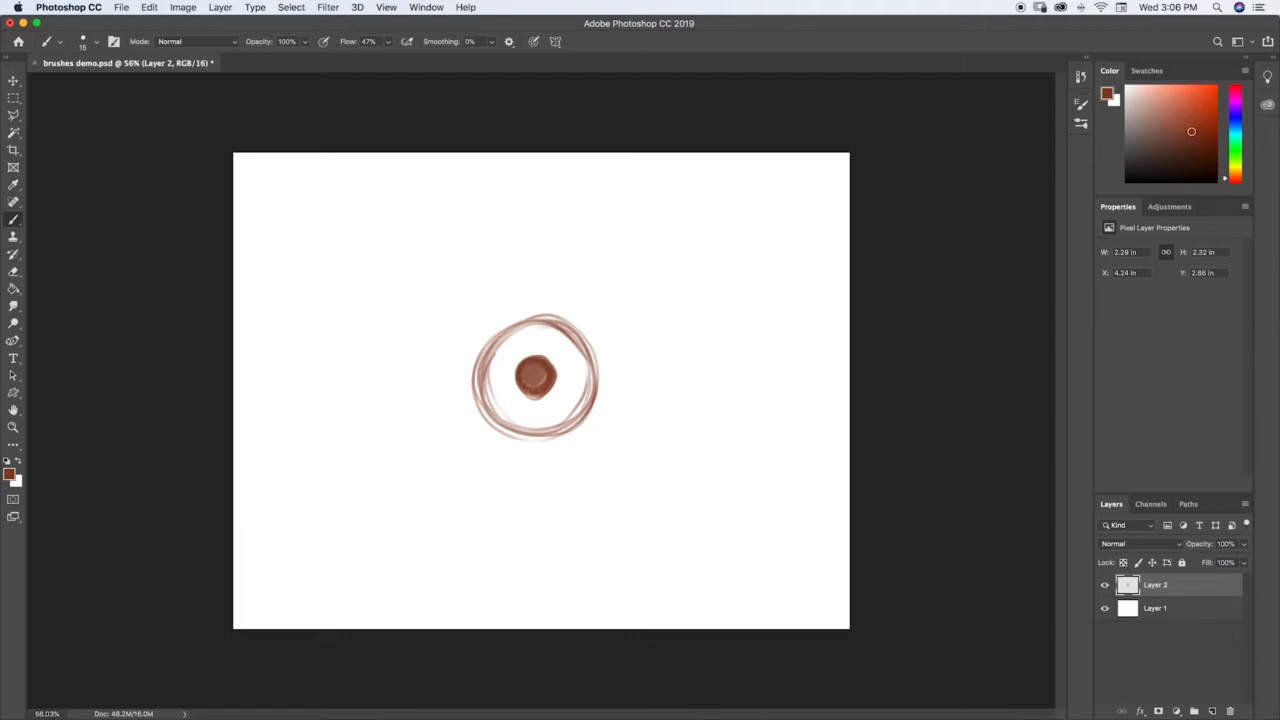
pyautogui.moveTo(545, 385); pyautogui.dragTo(528, 378)
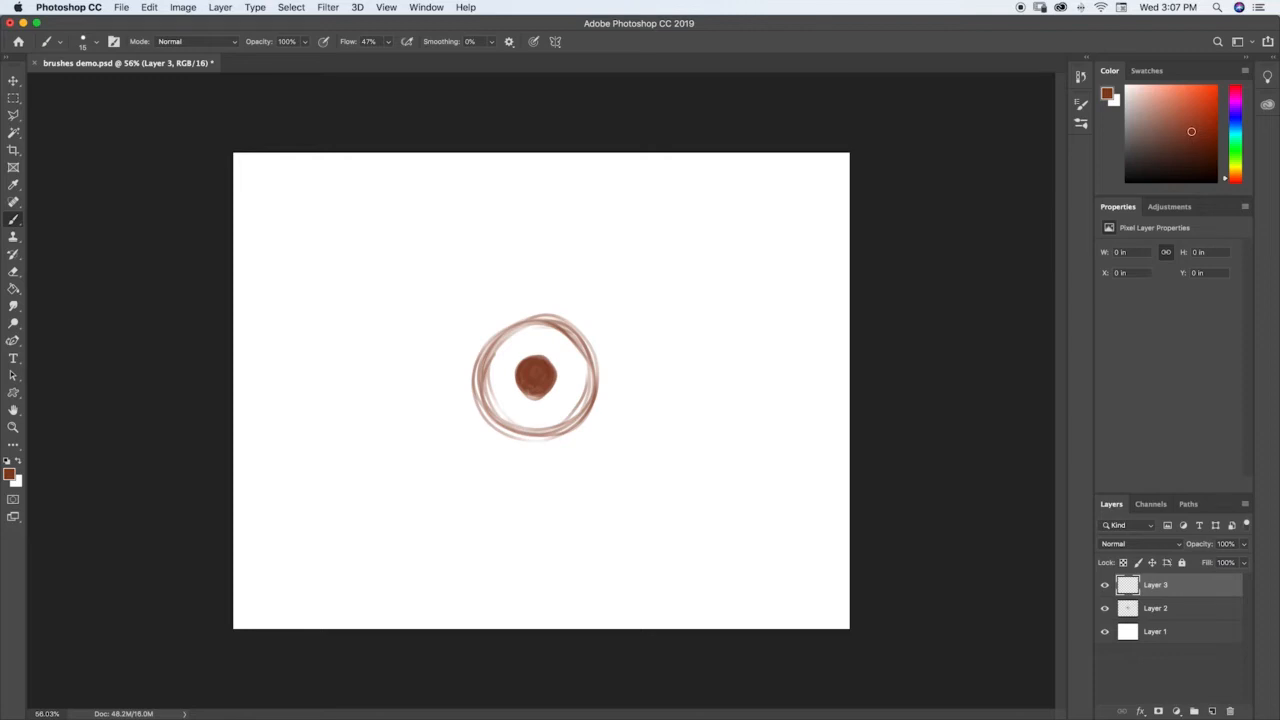
# On a new layer, draw a straight horizontal guide line about 5.8 in long through the pupil's lower edge, extending past both sides of the iris.
pyautogui.moveTo(437, 403)
pyautogui.mouseDown()
pyautogui.moveTo(592, 393)
pyautogui.moveTo(417, 398)
pyautogui.moveTo(638, 405)
pyautogui.mouseUp()
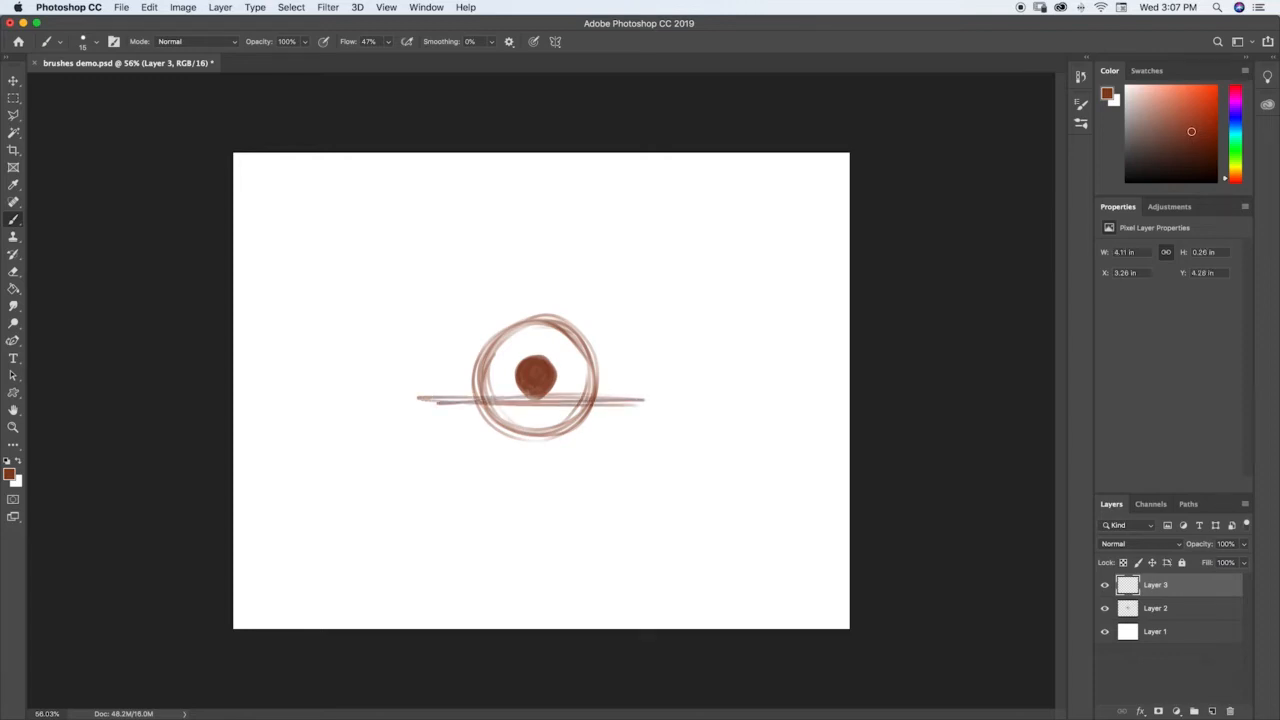
pyautogui.press('super+z')
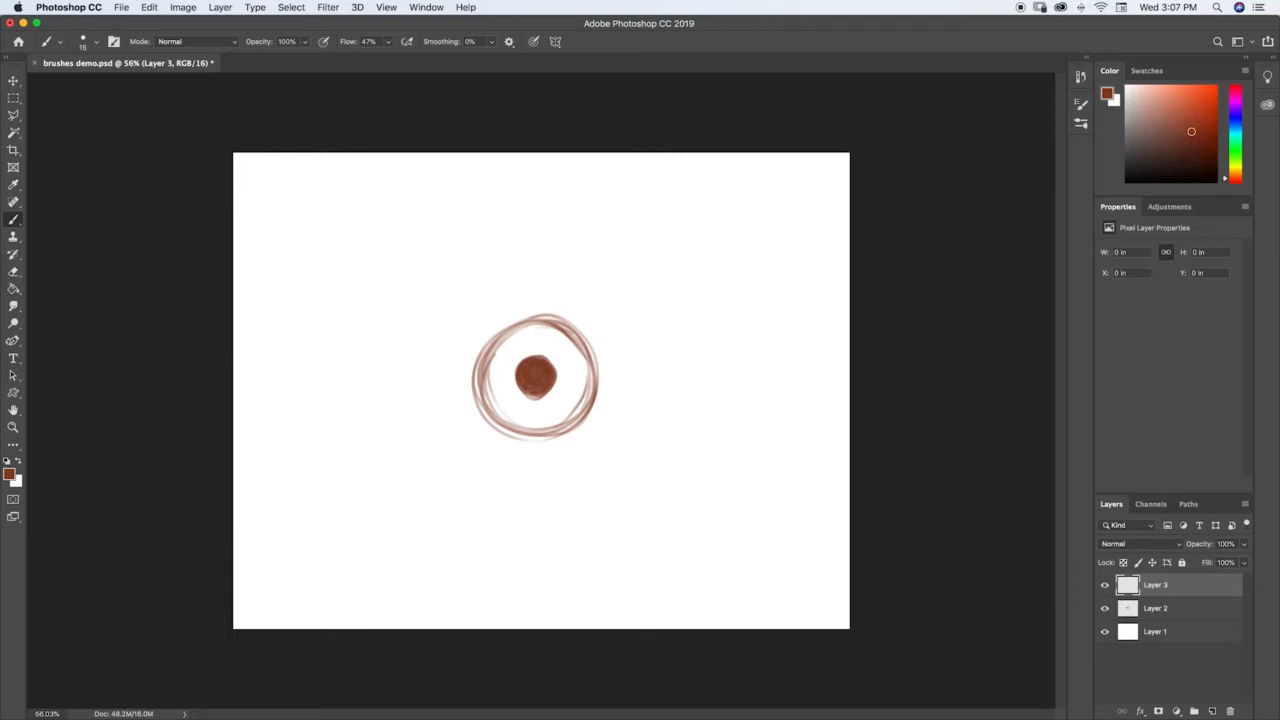
pyautogui.moveTo(540, 394); pyautogui.dragTo(634, 394)
pyautogui.moveTo(534, 394); pyautogui.dragTo(428, 394)
pyautogui.moveTo(634, 394); pyautogui.dragTo(648, 394)
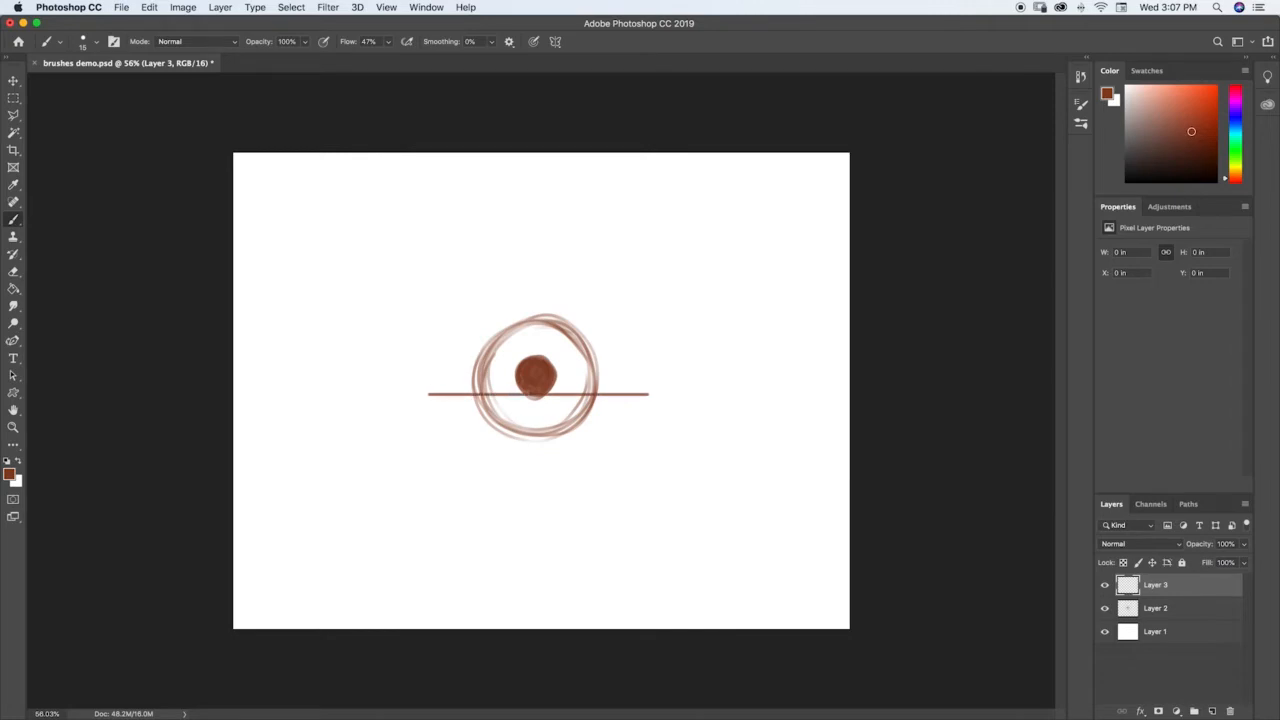
pyautogui.rightClick(419, 402)
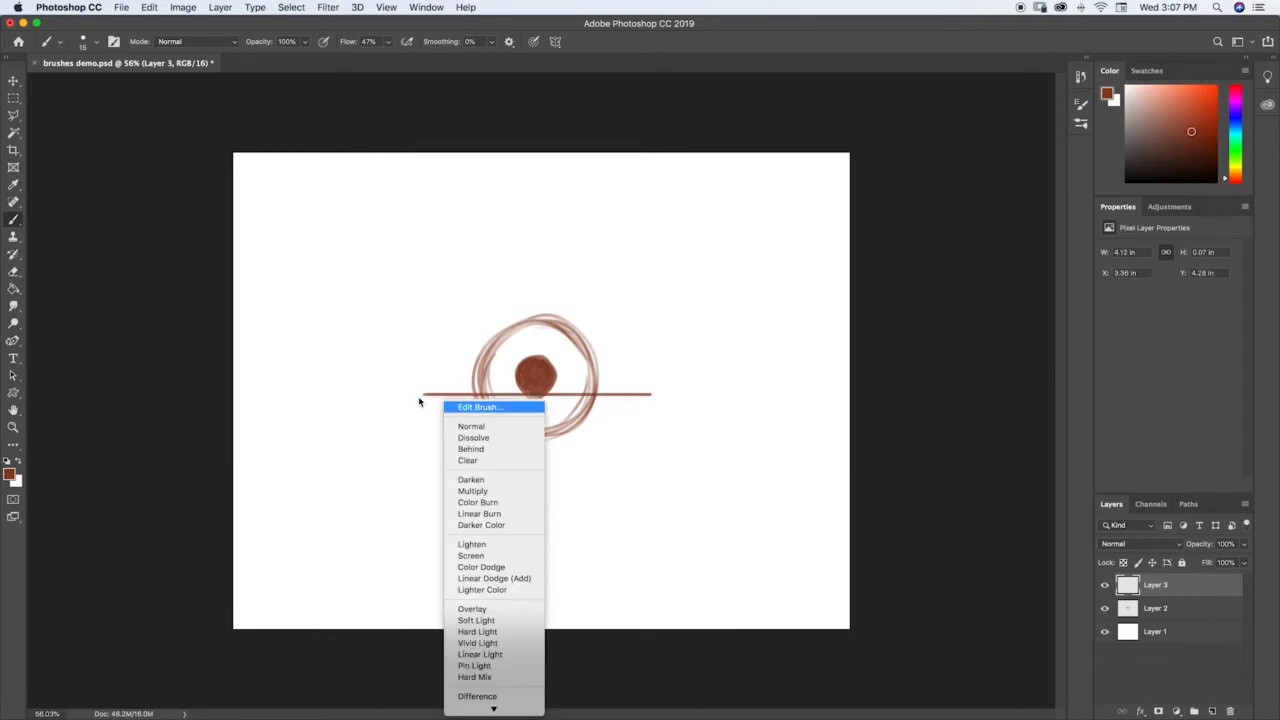
pyautogui.click(607, 394)
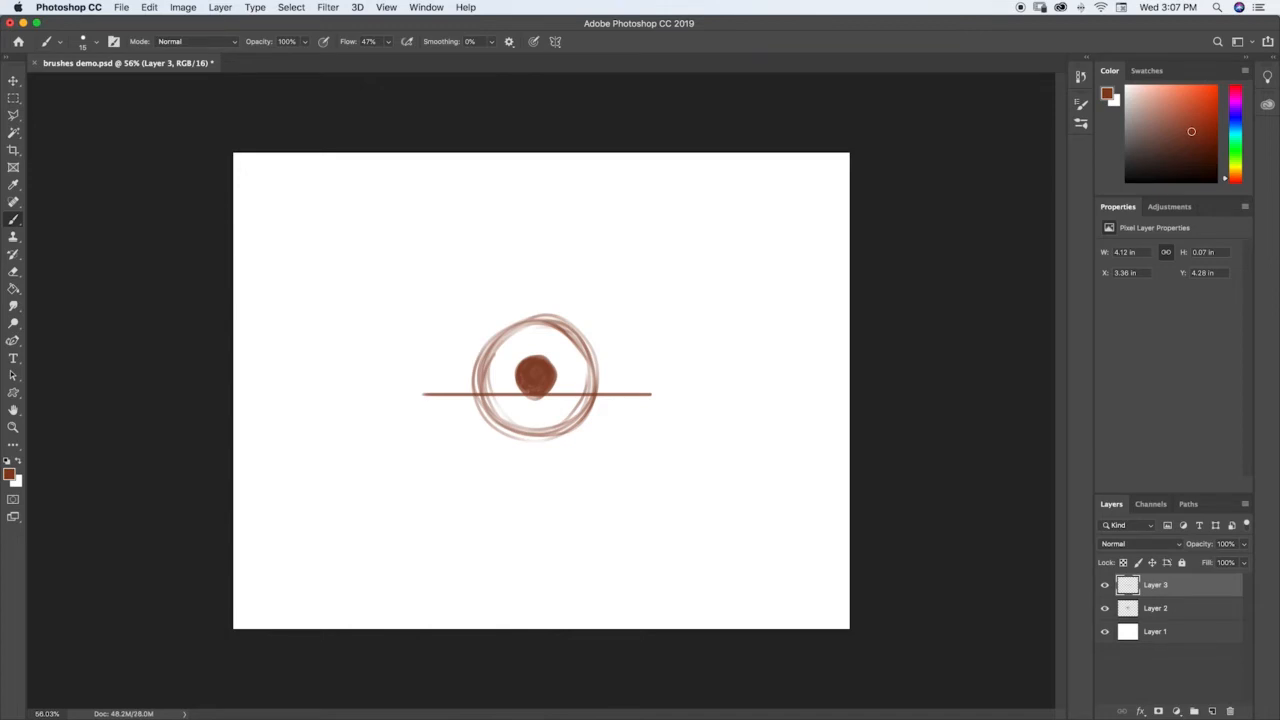
pyautogui.moveTo(423, 394); pyautogui.dragTo(388, 394)
pyautogui.moveTo(648, 394); pyautogui.dragTo(713, 394)
pyautogui.press('super+z')
pyautogui.moveTo(416, 394)
pyautogui.mouseDown()
pyautogui.moveTo(421, 419)
pyautogui.moveTo(399, 410)
pyautogui.moveTo(421, 414)
pyautogui.mouseUp()
pyautogui.press('super+z')
pyautogui.moveTo(676, 392); pyautogui.dragTo(669, 374)
pyautogui.press('super+z')
# Draw a short flat line across the upper part of the iris as the peak of the upper eyelid.
pyautogui.moveTo(510, 331); pyautogui.dragTo(582, 330)
pyautogui.moveTo(495, 331)
pyautogui.mouseDown()
pyautogui.moveTo(582, 330)
pyautogui.moveTo(560, 328)
pyautogui.mouseUp()
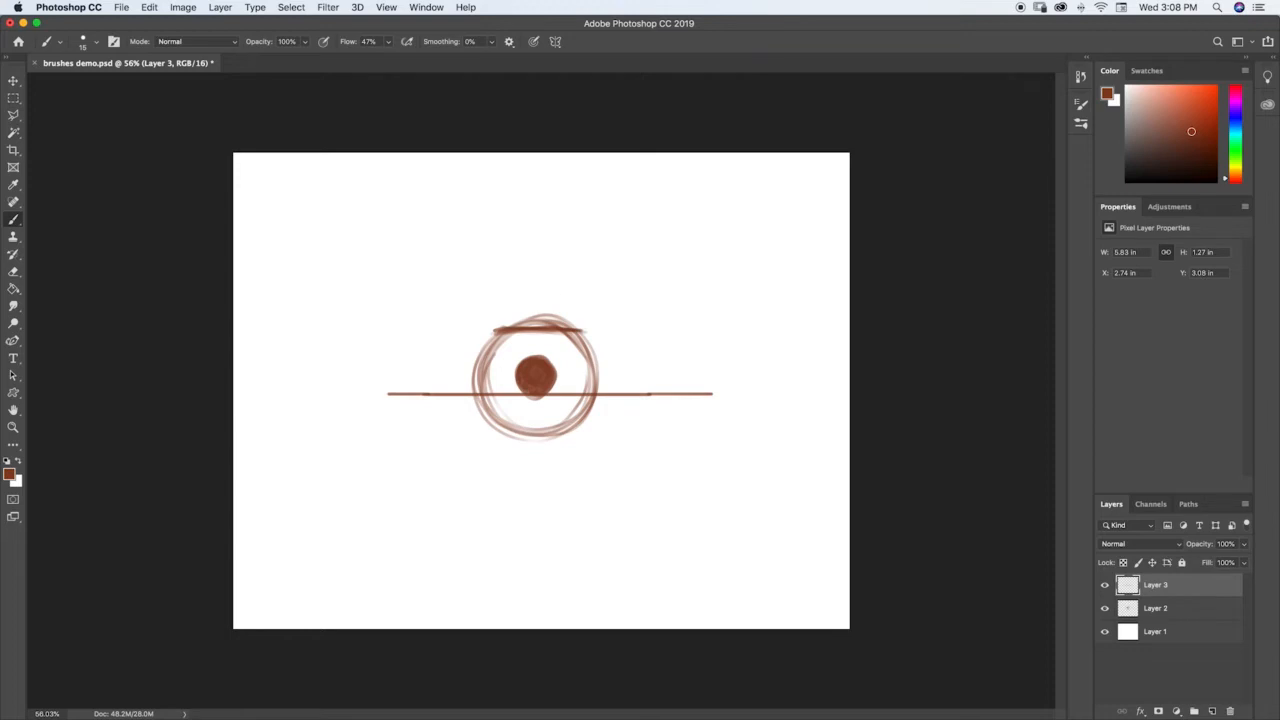
pyautogui.moveTo(518, 293)
pyautogui.mouseDown()
pyautogui.moveTo(576, 293)
pyautogui.moveTo(560, 314)
pyautogui.moveTo(572, 310)
pyautogui.mouseUp()
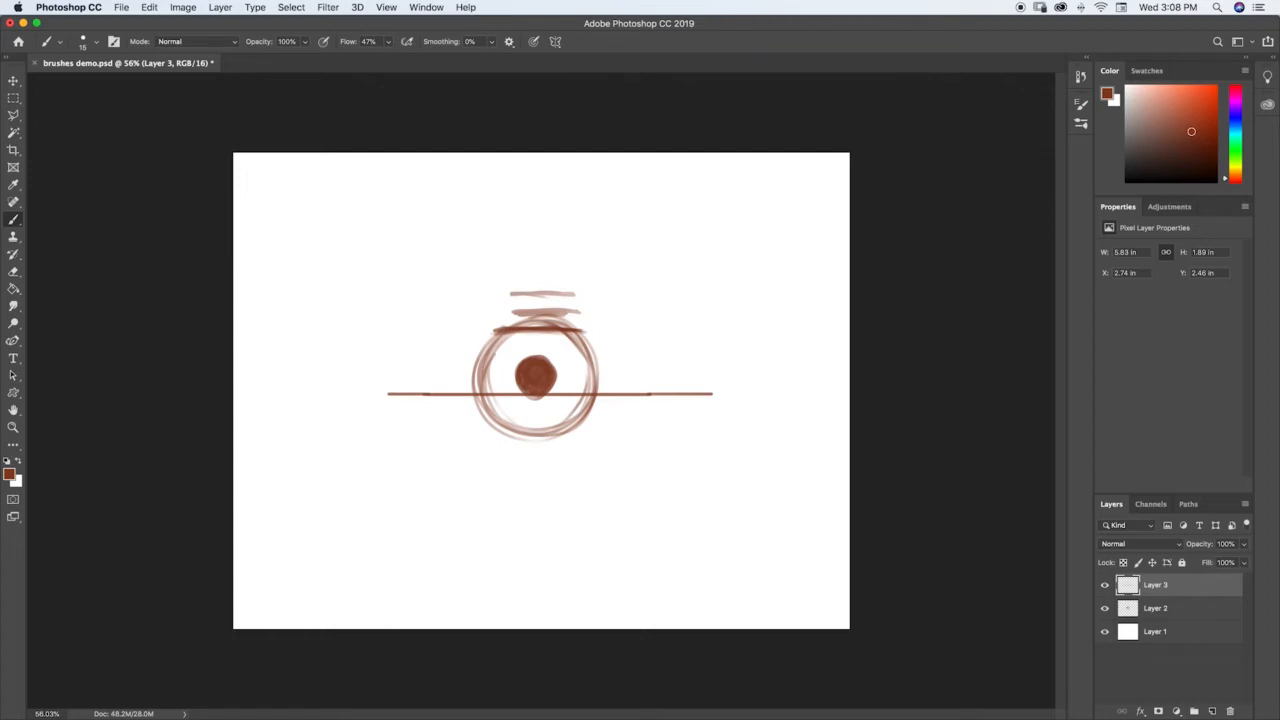
pyautogui.press('super+z')
pyautogui.press('super+z')
pyautogui.press('super+z')
pyautogui.press('super+z')
pyautogui.press('super+z')
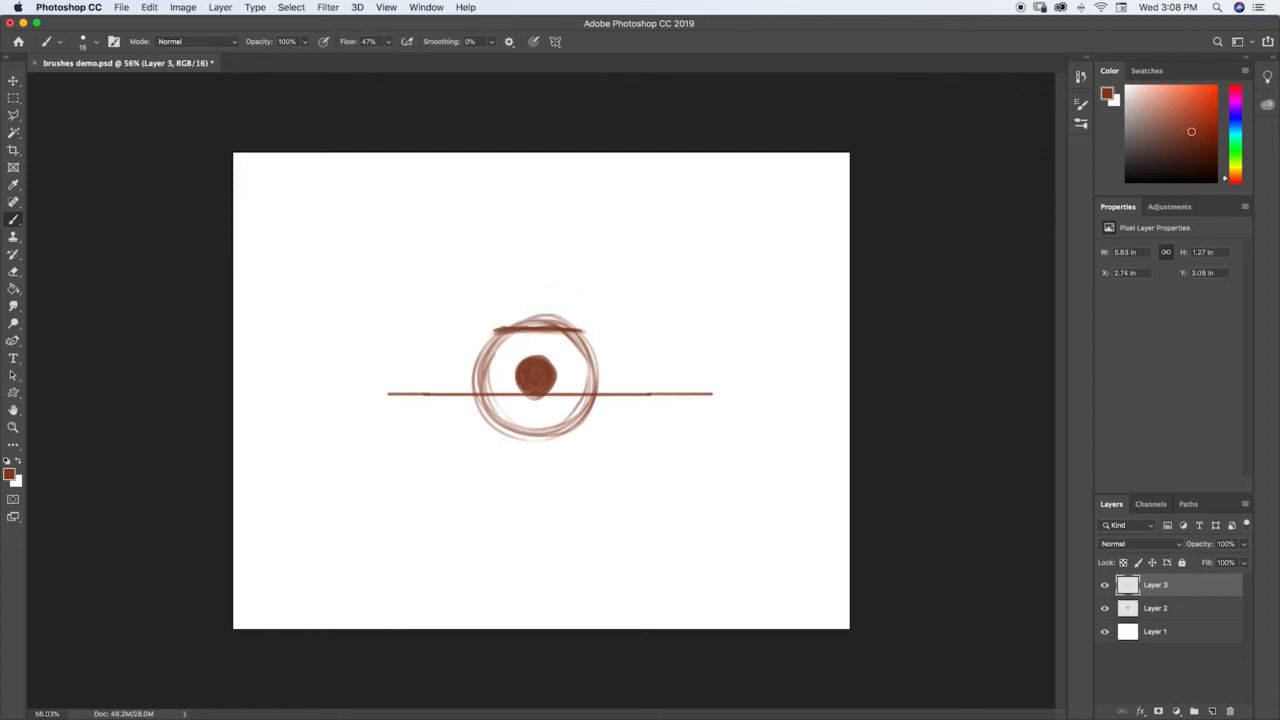
# Extend the upper eyelid in a curve from the flat line down past the guide line to the eye's left inner corner.
pyautogui.moveTo(508, 327); pyautogui.dragTo(562, 327)
pyautogui.moveTo(498, 329)
pyautogui.mouseDown()
pyautogui.moveTo(426, 391)
pyautogui.moveTo(495, 332)
pyautogui.mouseUp()
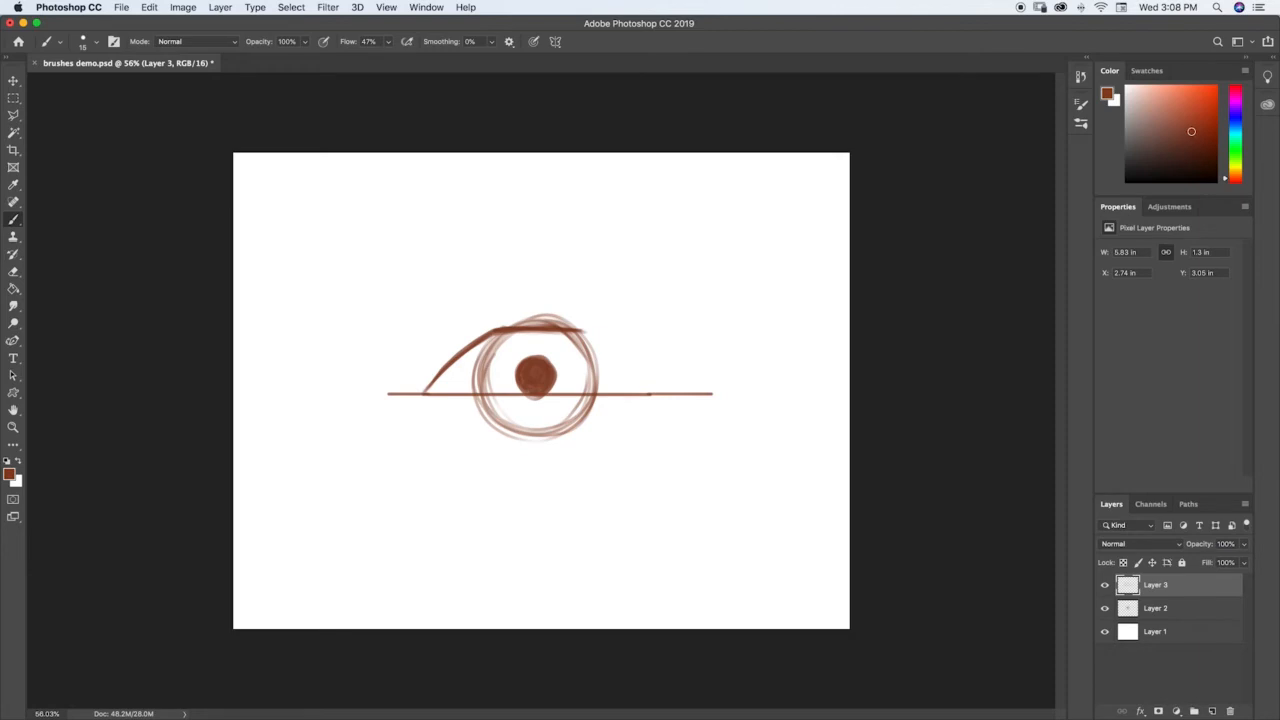
pyautogui.moveTo(424, 393)
pyautogui.mouseDown()
pyautogui.moveTo(401, 412)
pyautogui.moveTo(423, 422)
pyautogui.moveTo(405, 419)
pyautogui.mouseUp()
# Draw the upper eyelid's right side down to the outer corner on the guide line and strengthen both sides of the lid.
pyautogui.moveTo(580, 331); pyautogui.dragTo(598, 341)
pyautogui.moveTo(581, 331); pyautogui.dragTo(637, 359)
pyautogui.moveTo(568, 333); pyautogui.dragTo(683, 396)
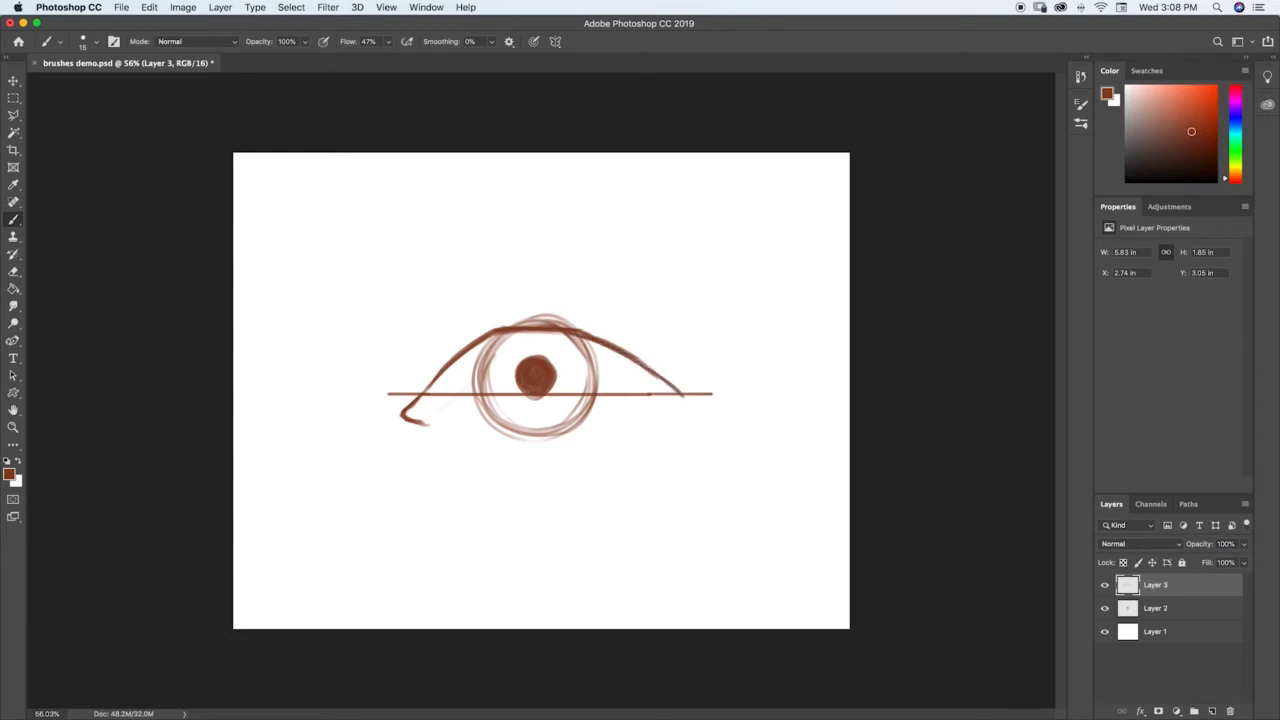
pyautogui.moveTo(488, 331); pyautogui.dragTo(436, 381)
pyautogui.moveTo(553, 330); pyautogui.dragTo(678, 390)
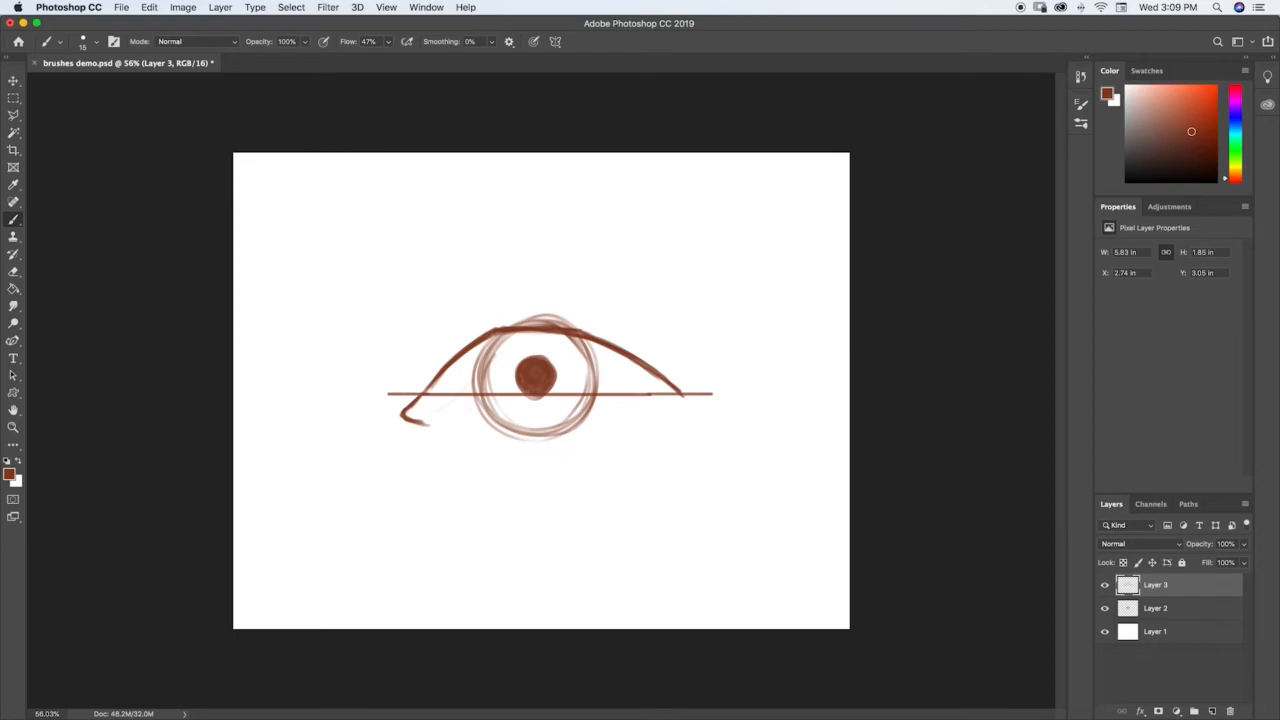
# Draw the lower eyelid curving from the outer corner beneath the iris to the inner corner, and reinforce its line.
pyautogui.moveTo(658, 392); pyautogui.dragTo(702, 390)
pyautogui.moveTo(655, 394)
pyautogui.mouseDown()
pyautogui.moveTo(667, 389)
pyautogui.moveTo(659, 396)
pyautogui.mouseUp()
pyautogui.moveTo(660, 396)
pyautogui.mouseDown()
pyautogui.moveTo(590, 444)
pyautogui.moveTo(504, 450)
pyautogui.moveTo(458, 436)
pyautogui.mouseUp()
pyautogui.moveTo(544, 450); pyautogui.dragTo(480, 440)
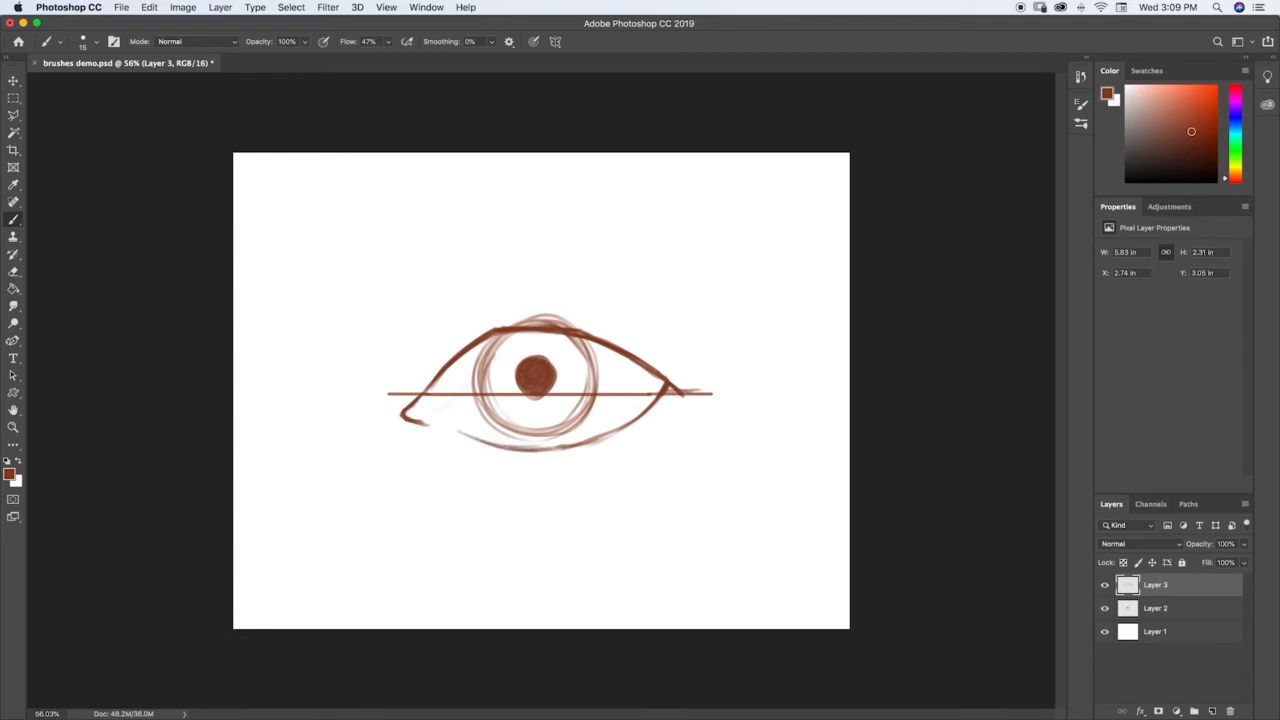
pyautogui.moveTo(634, 421); pyautogui.dragTo(577, 443)
pyautogui.moveTo(462, 434); pyautogui.dragTo(421, 423)
pyautogui.moveTo(668, 390); pyautogui.dragTo(635, 421)
pyautogui.moveTo(512, 450); pyautogui.dragTo(476, 444)
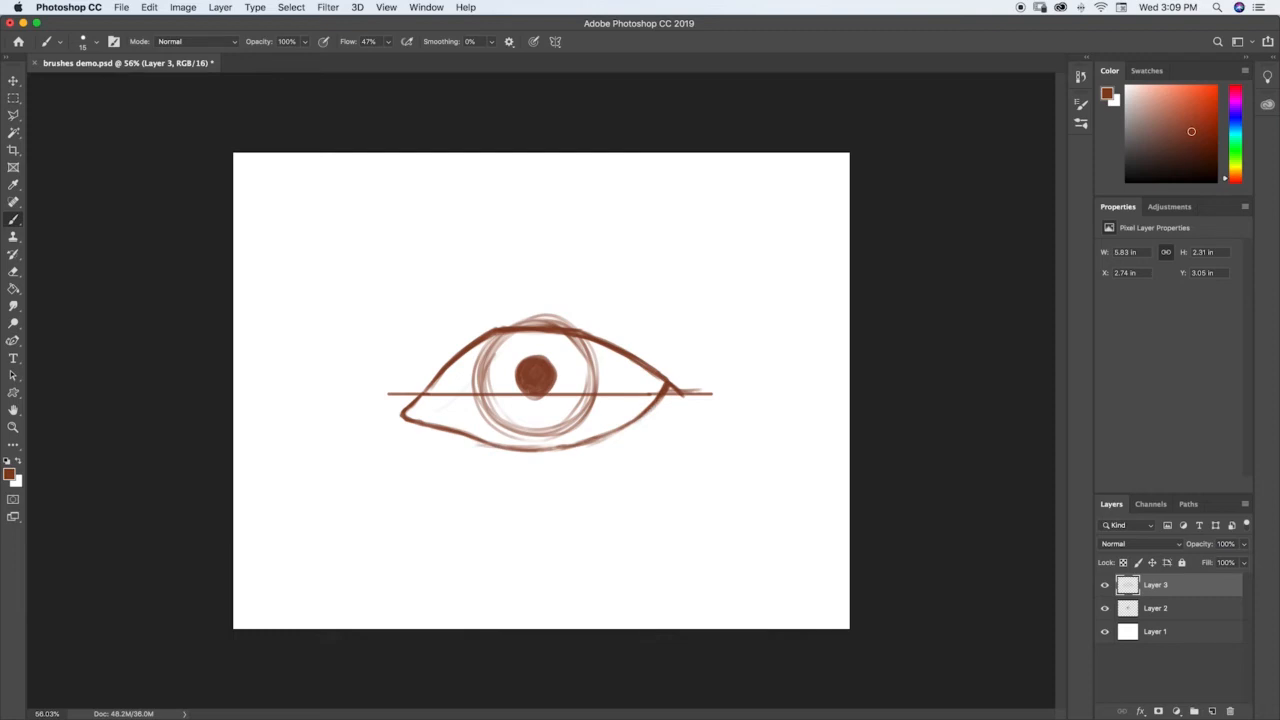
# Strengthen the upper lid near the inner corner and draw a short curved line separating the tear duct from the eyeball.
pyautogui.moveTo(423, 391); pyautogui.dragTo(445, 365)
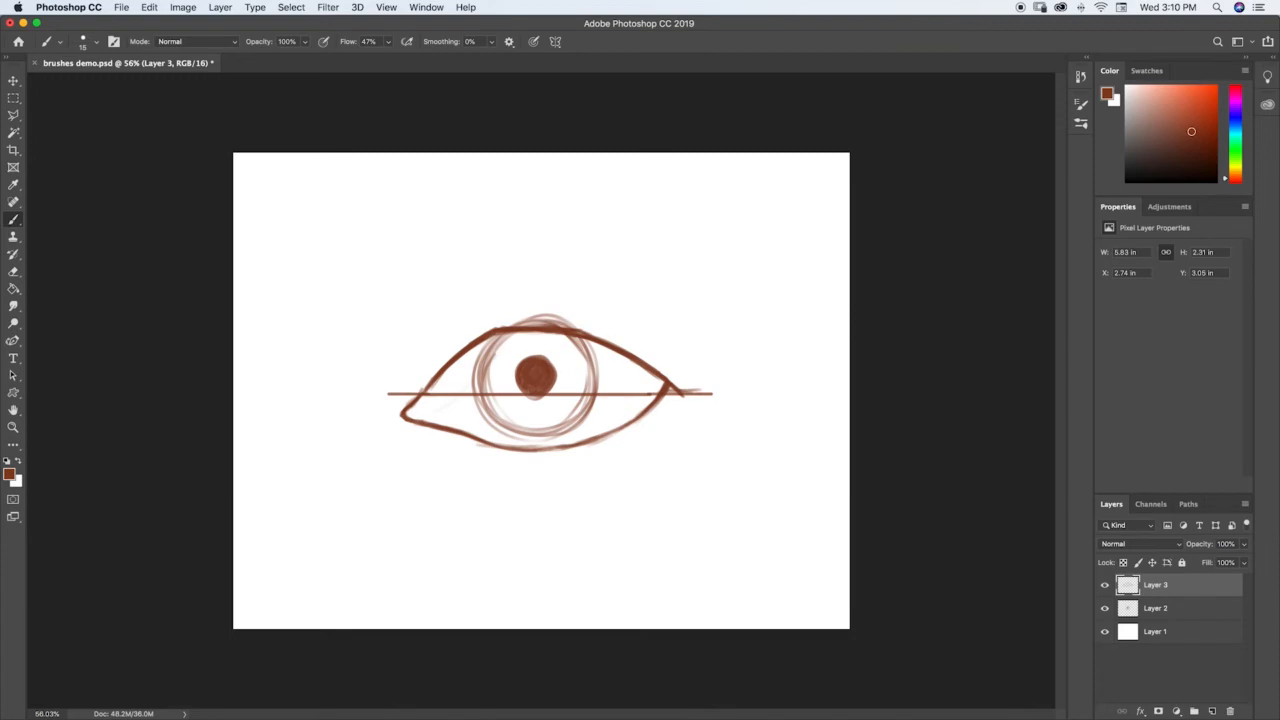
pyautogui.moveTo(430, 394); pyautogui.dragTo(440, 426)
# Erase the horizontal guide line across the eye and beyond both corners.
pyautogui.press('e')
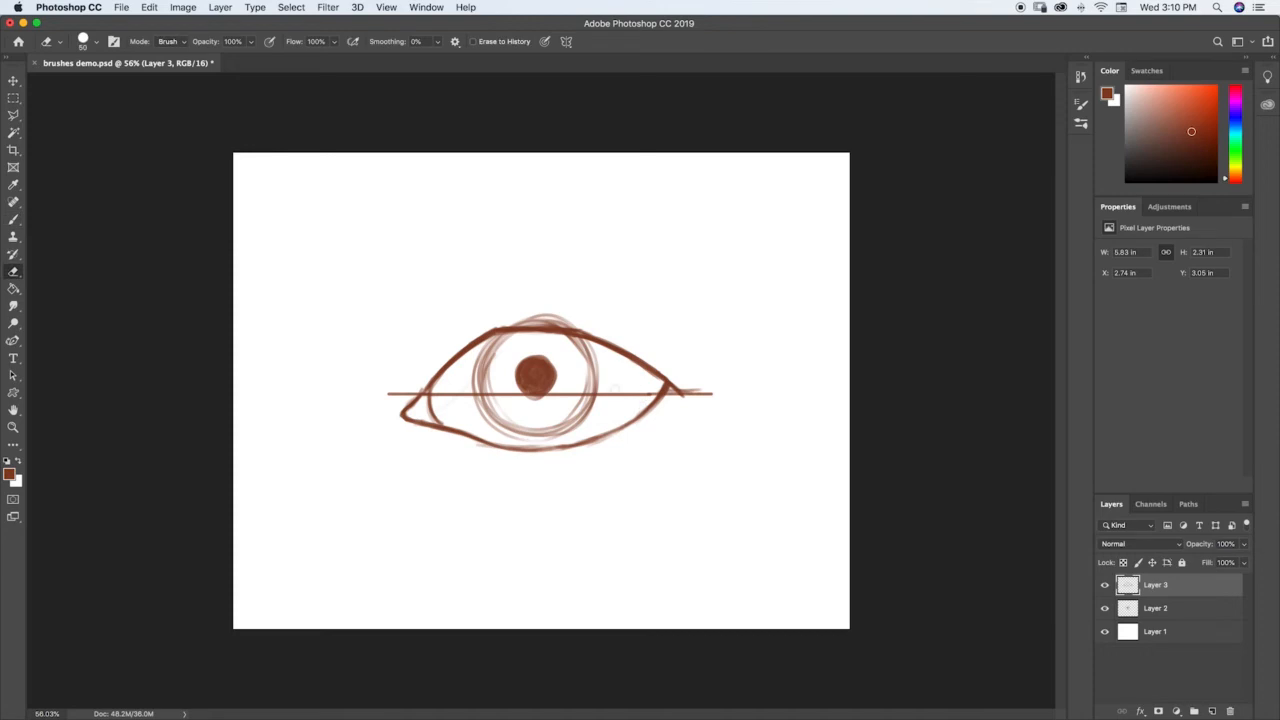
pyautogui.moveTo(616, 394)
pyautogui.mouseDown()
pyautogui.moveTo(486, 393)
pyautogui.moveTo(501, 404)
pyautogui.moveTo(468, 398)
pyautogui.moveTo(466, 375)
pyautogui.moveTo(433, 402)
pyautogui.moveTo(388, 394)
pyautogui.mouseUp()
pyautogui.moveTo(668, 394); pyautogui.dragTo(712, 394)
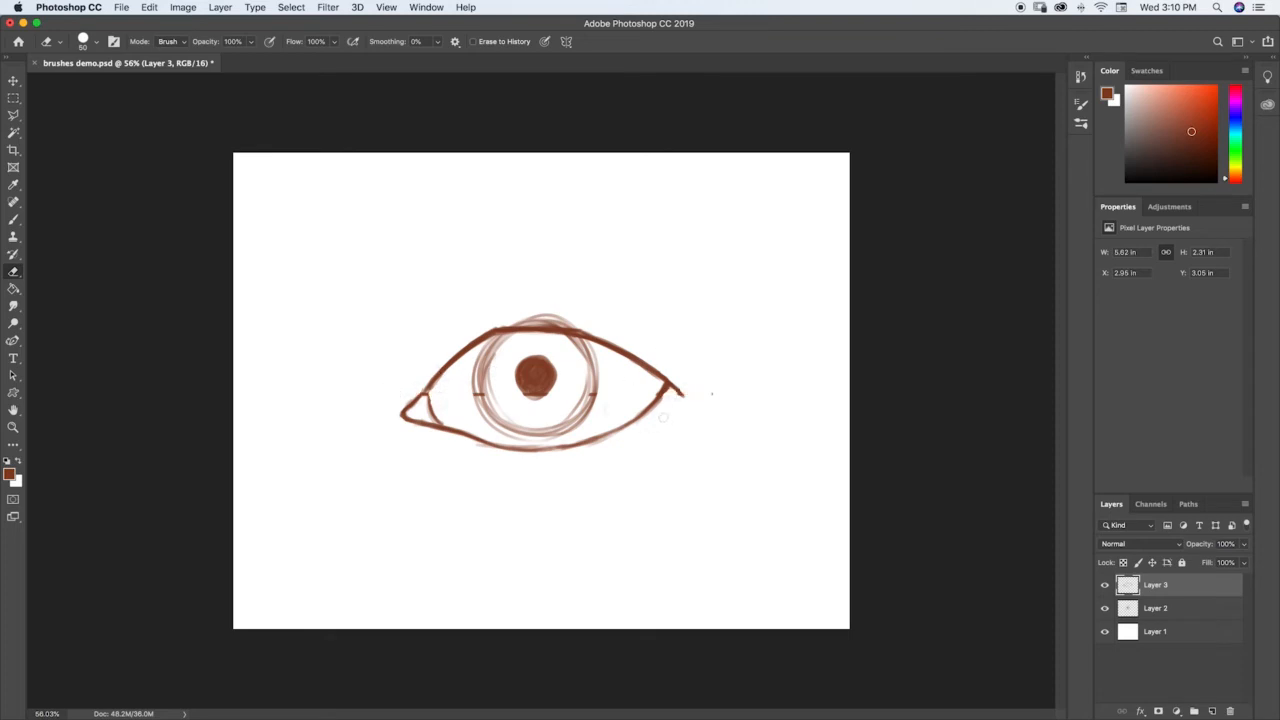
# Paint a second curve below the lower eyelid to give its rim thickness, and darken the iris's left edge.
pyautogui.press('b')
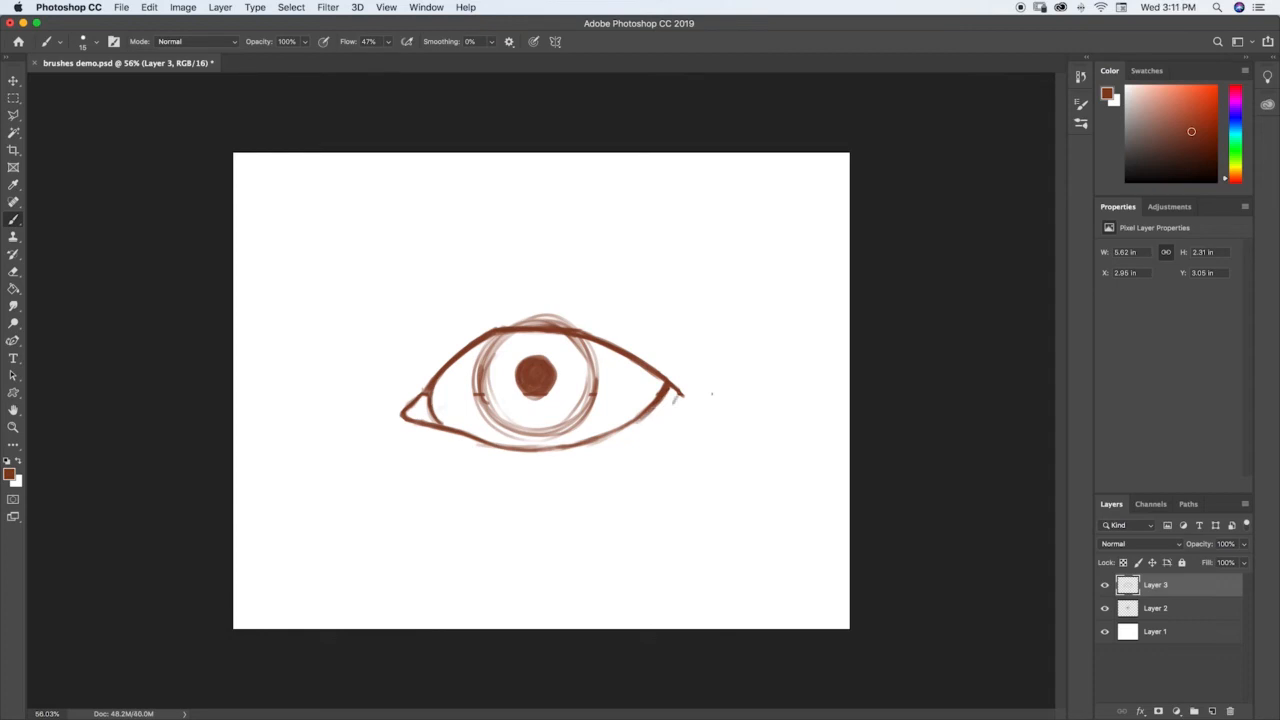
pyautogui.moveTo(677, 394)
pyautogui.mouseDown()
pyautogui.moveTo(650, 428)
pyautogui.moveTo(576, 458)
pyautogui.moveTo(590, 452)
pyautogui.moveTo(512, 463)
pyautogui.moveTo(450, 446)
pyautogui.moveTo(576, 459)
pyautogui.moveTo(657, 420)
pyautogui.moveTo(582, 456)
pyautogui.moveTo(500, 462)
pyautogui.mouseUp()
pyautogui.moveTo(670, 408); pyautogui.dragTo(654, 423)
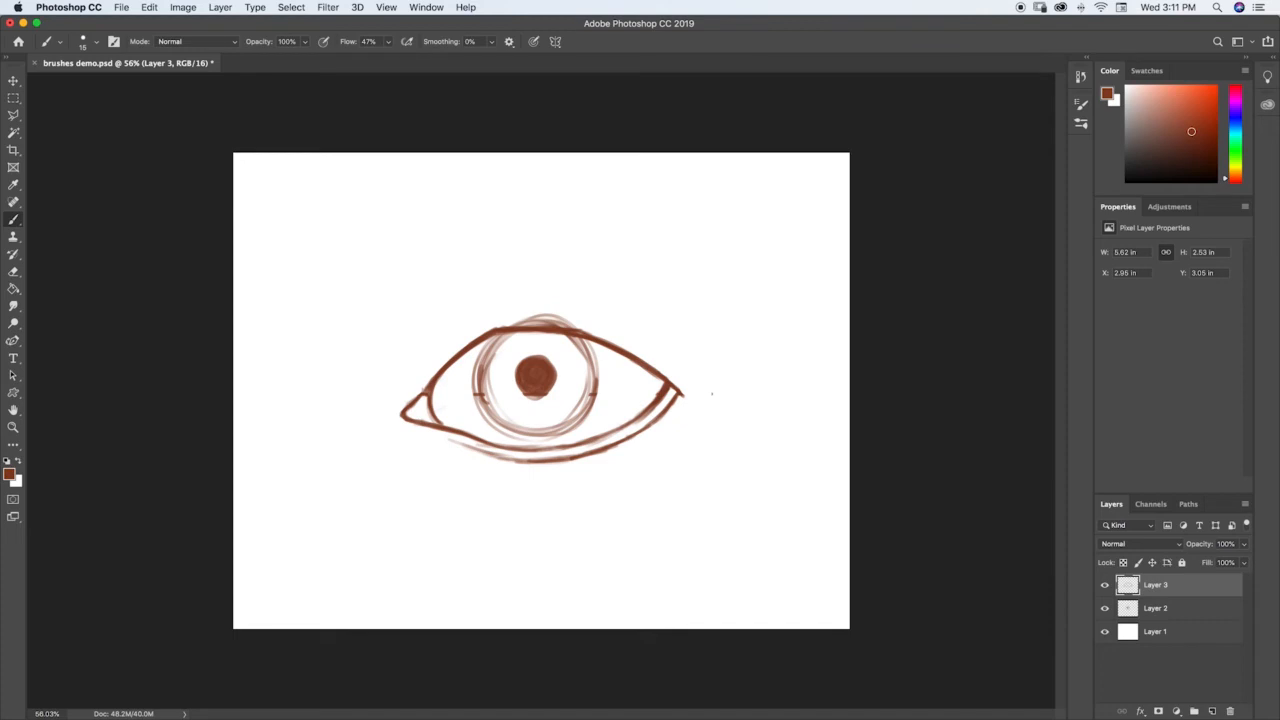
pyautogui.moveTo(478, 373); pyautogui.dragTo(476, 391)
# Draw the eyelid crease as a long arc above the upper lid, and darken the iris outline under the lid.
pyautogui.moveTo(397, 377); pyautogui.dragTo(488, 305)
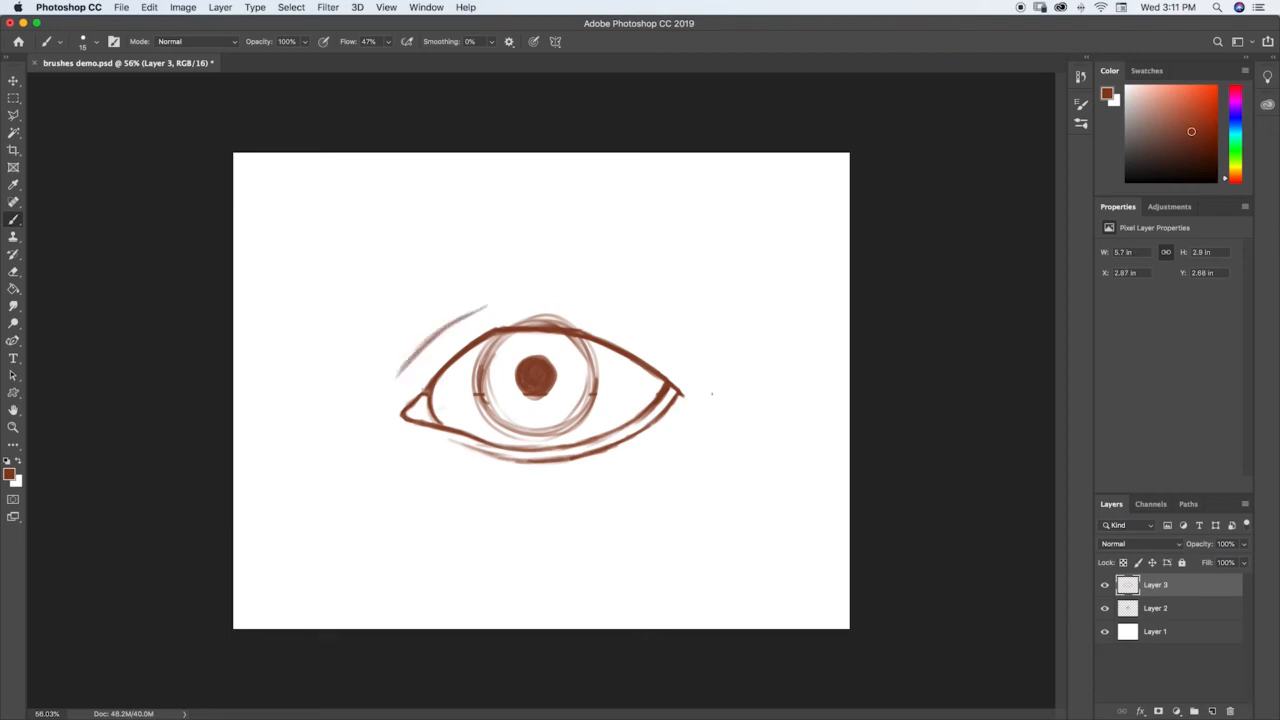
pyautogui.moveTo(412, 354); pyautogui.dragTo(488, 305)
pyautogui.moveTo(430, 378); pyautogui.dragTo(465, 345)
pyautogui.moveTo(398, 372)
pyautogui.mouseDown()
pyautogui.moveTo(462, 318)
pyautogui.moveTo(504, 297)
pyautogui.moveTo(543, 299)
pyautogui.mouseUp()
pyautogui.moveTo(460, 302)
pyautogui.mouseDown()
pyautogui.moveTo(548, 298)
pyautogui.moveTo(622, 314)
pyautogui.moveTo(702, 366)
pyautogui.moveTo(692, 358)
pyautogui.mouseUp()
pyautogui.moveTo(634, 325); pyautogui.dragTo(680, 351)
pyautogui.moveTo(455, 300)
pyautogui.mouseDown()
pyautogui.moveTo(580, 306)
pyautogui.moveTo(692, 356)
pyautogui.mouseUp()
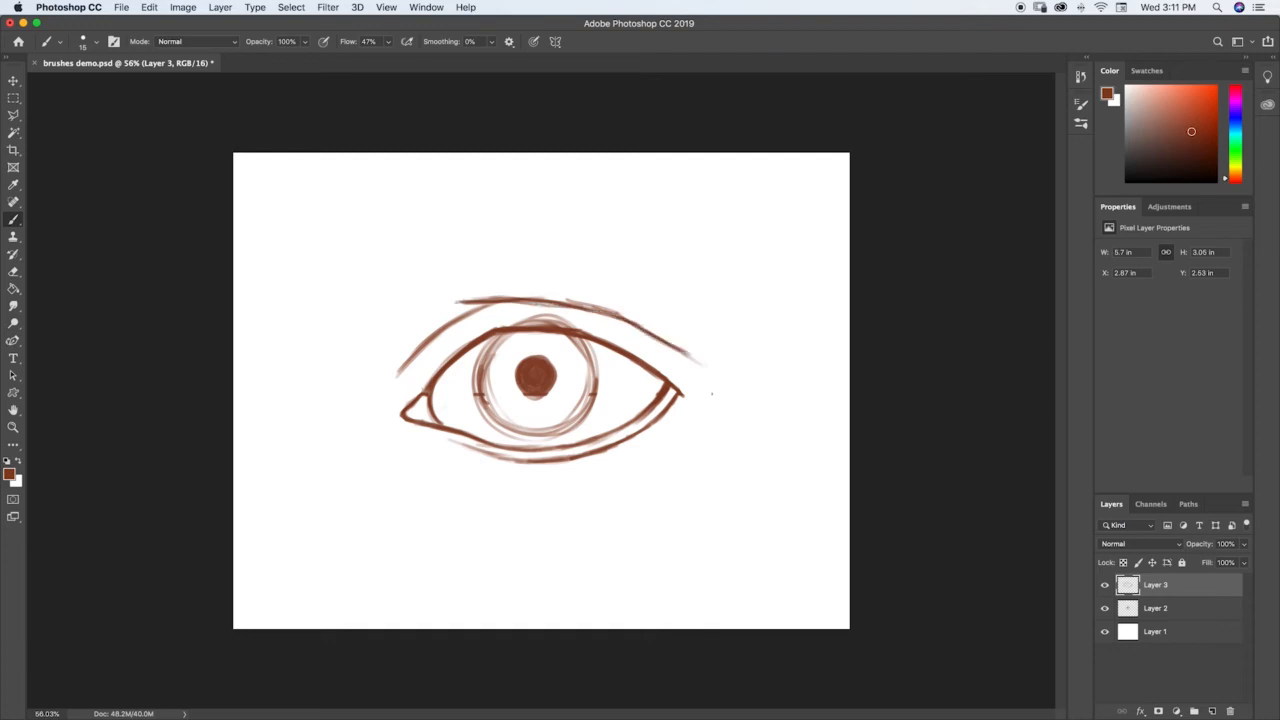
pyautogui.moveTo(501, 334)
pyautogui.mouseDown()
pyautogui.moveTo(482, 382)
pyautogui.moveTo(502, 416)
pyautogui.moveTo(538, 435)
pyautogui.moveTo(576, 423)
pyautogui.moveTo(592, 352)
pyautogui.moveTo(578, 337)
pyautogui.mouseUp()
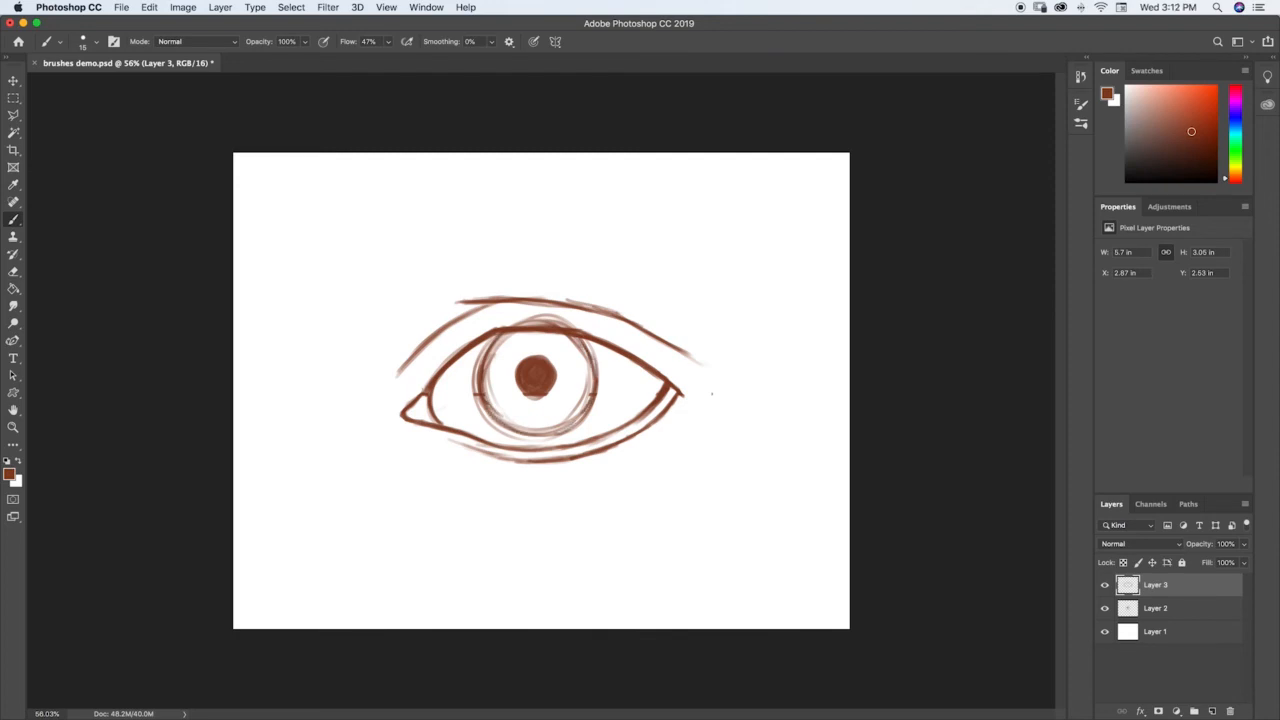
# Sketch light crease lines under the eye, from below the inner corner to beneath the lower lid.
pyautogui.moveTo(420, 446)
pyautogui.mouseDown()
pyautogui.moveTo(461, 486)
pyautogui.moveTo(546, 490)
pyautogui.mouseUp()
pyautogui.moveTo(419, 446)
pyautogui.mouseDown()
pyautogui.moveTo(448, 467)
pyautogui.moveTo(562, 493)
pyautogui.mouseUp()
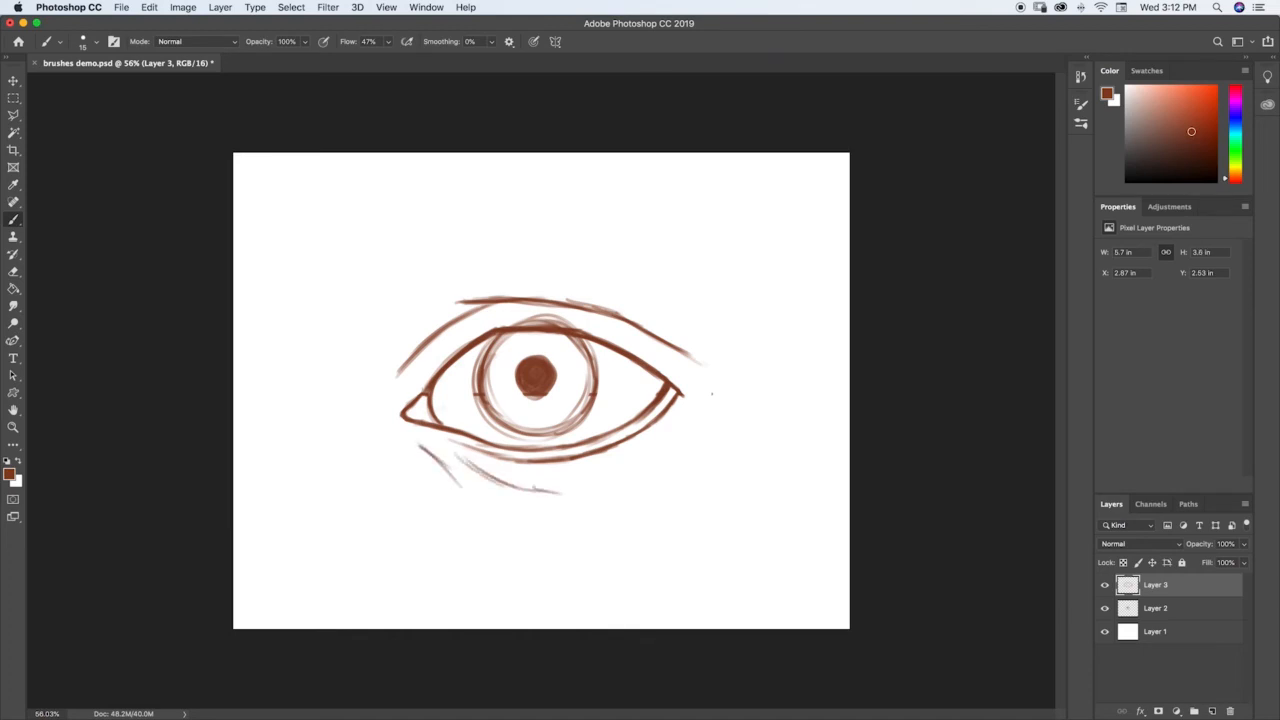
# Extend the crease under the lower lid, draw a curved fold around the inner corner, and shade the tear duct lightly.
pyautogui.moveTo(470, 474); pyautogui.dragTo(556, 502)
pyautogui.moveTo(375, 412); pyautogui.dragTo(395, 434)
pyautogui.moveTo(386, 388)
pyautogui.mouseDown()
pyautogui.moveTo(374, 432)
pyautogui.moveTo(430, 418)
pyautogui.moveTo(406, 411)
pyautogui.mouseUp()
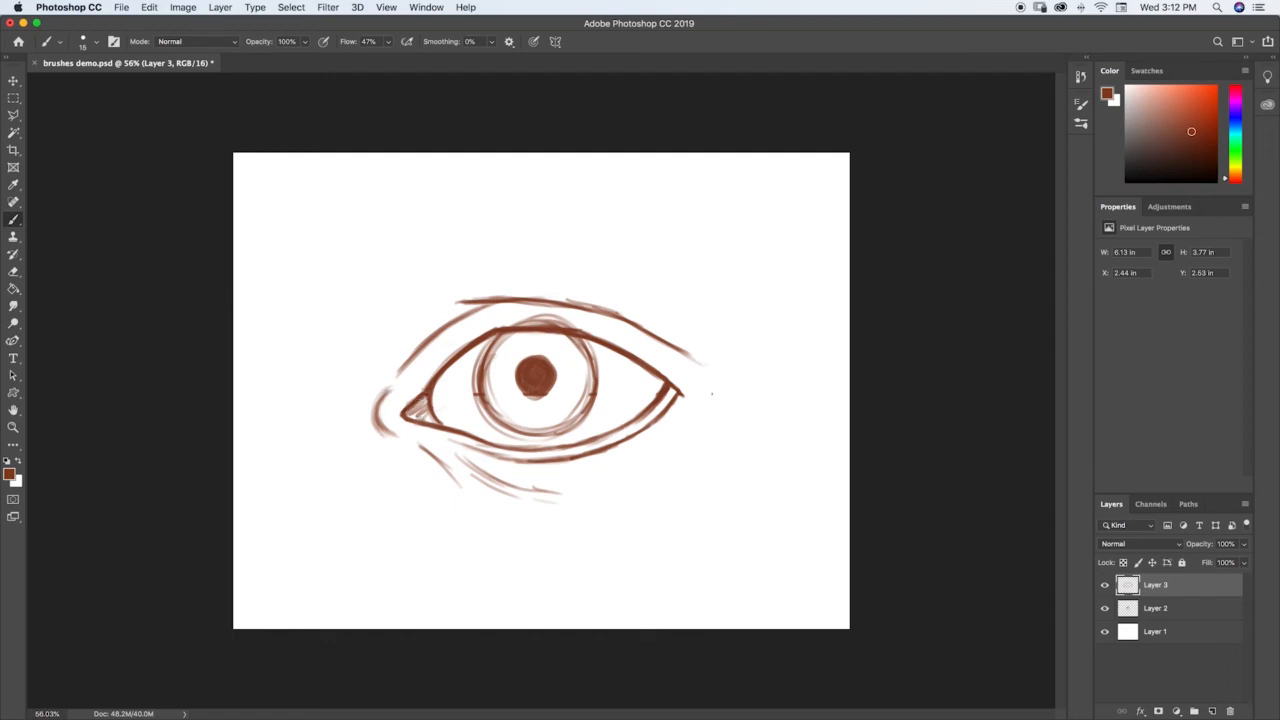
pyautogui.moveTo(414, 419); pyautogui.dragTo(446, 418)
# Try shading beneath the outer half of the lower lid with short diagonal hatch strokes.
pyautogui.moveTo(684, 397); pyautogui.dragTo(658, 420)
pyautogui.moveTo(687, 407); pyautogui.dragTo(650, 427)
pyautogui.moveTo(686, 415); pyautogui.dragTo(649, 429)
pyautogui.moveTo(678, 425); pyautogui.dragTo(628, 435)
pyautogui.moveTo(666, 430); pyautogui.dragTo(628, 442)
pyautogui.moveTo(664, 436); pyautogui.dragTo(612, 448)
pyautogui.moveTo(656, 440); pyautogui.dragTo(610, 450)
pyautogui.moveTo(646, 446); pyautogui.dragTo(610, 454)
pyautogui.moveTo(634, 448); pyautogui.dragTo(592, 462)
pyautogui.moveTo(632, 453); pyautogui.dragTo(578, 464)
pyautogui.moveTo(606, 457)
pyautogui.mouseDown()
pyautogui.moveTo(564, 467)
pyautogui.moveTo(576, 466)
pyautogui.mouseUp()
pyautogui.moveTo(590, 458); pyautogui.dragTo(548, 471)
pyautogui.moveTo(608, 463)
pyautogui.mouseDown()
pyautogui.moveTo(568, 472)
pyautogui.moveTo(588, 467)
pyautogui.mouseUp()
pyautogui.moveTo(624, 465); pyautogui.dragTo(610, 470)
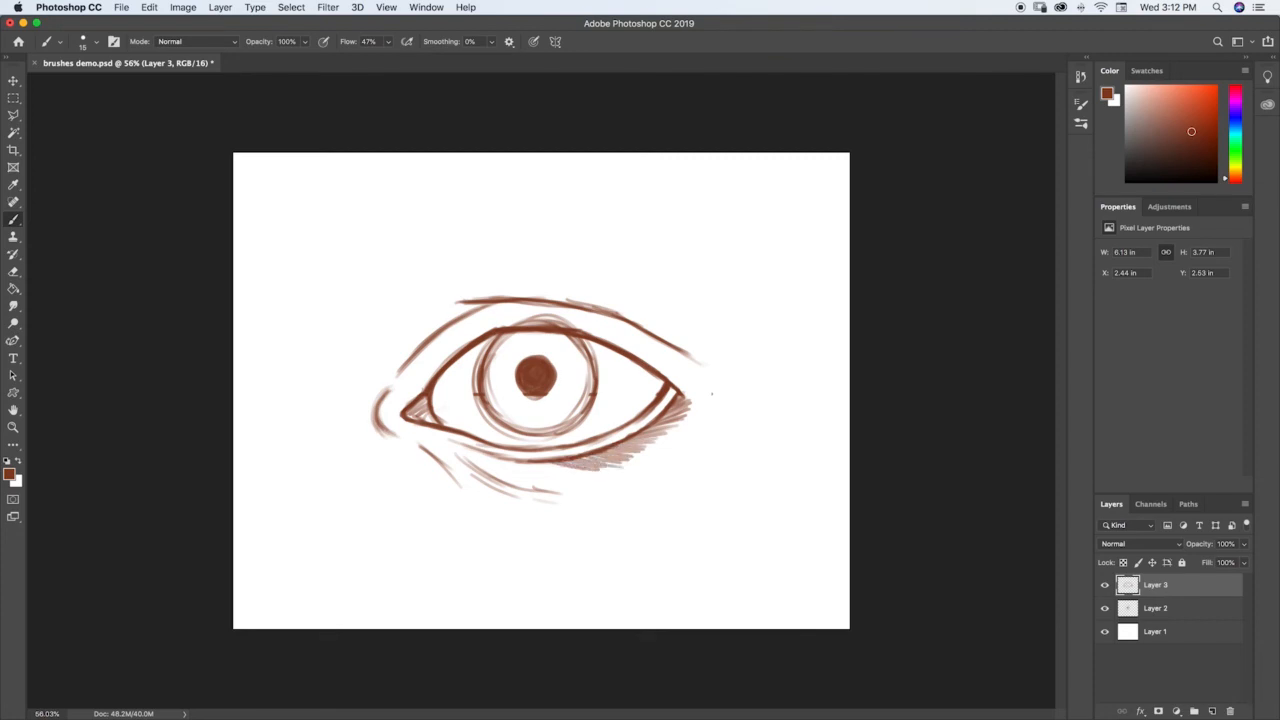
pyautogui.press('super+z')
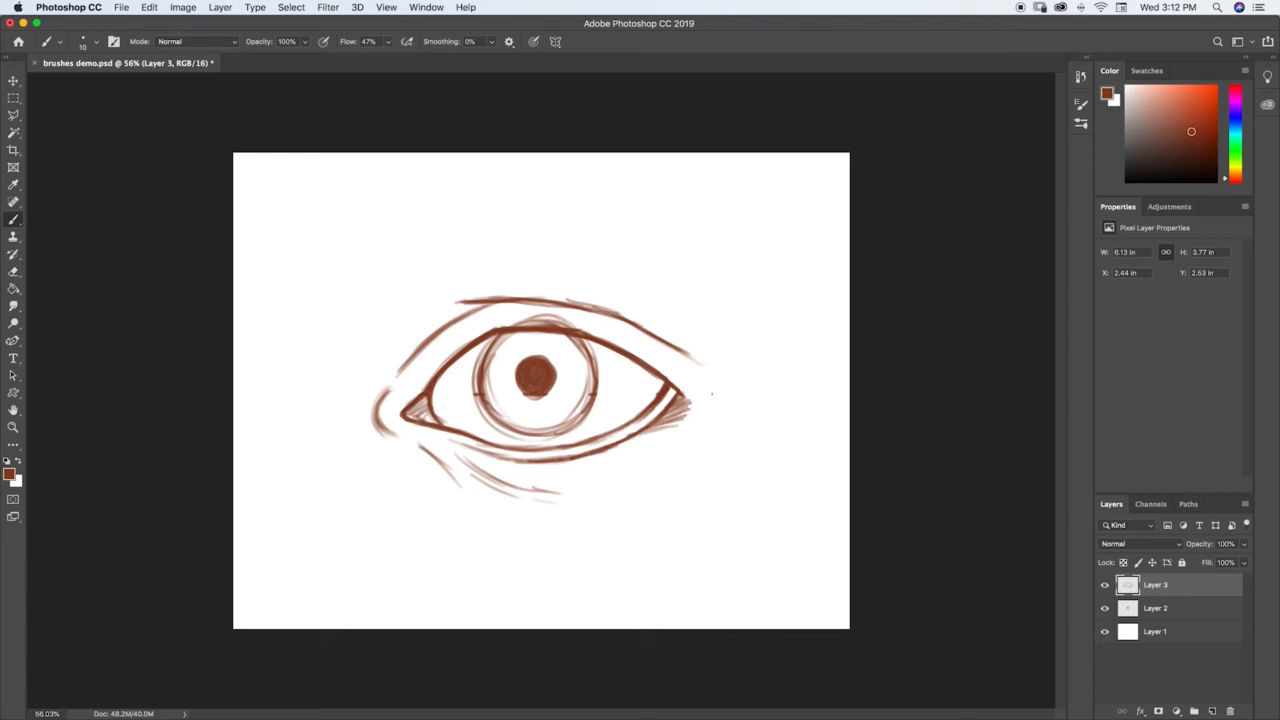
pyautogui.press('super+z')
# Enlarge the brush to 100 and paint a broad soft shadow beneath the lower lid, from the outer corner towards the middle.
pyautogui.press(']')
pyautogui.press(']')
pyautogui.press(']')
pyautogui.press(']')
pyautogui.press(']')
pyautogui.press(']')
pyautogui.press(']')
pyautogui.press(']')
pyautogui.press(']')
pyautogui.press(']')
pyautogui.press(']')
pyautogui.press(']')
pyautogui.press(']')
pyautogui.press(']')
pyautogui.press(']')
pyautogui.press(']')
pyautogui.press('[')
pyautogui.press('[')
pyautogui.press('[')
pyautogui.moveTo(686, 402)
pyautogui.mouseDown()
pyautogui.moveTo(640, 448)
pyautogui.moveTo(580, 475)
pyautogui.mouseUp()
pyautogui.moveTo(644, 448)
pyautogui.mouseDown()
pyautogui.moveTo(530, 482)
pyautogui.moveTo(588, 486)
pyautogui.mouseUp()
pyautogui.moveTo(674, 434); pyautogui.dragTo(596, 484)
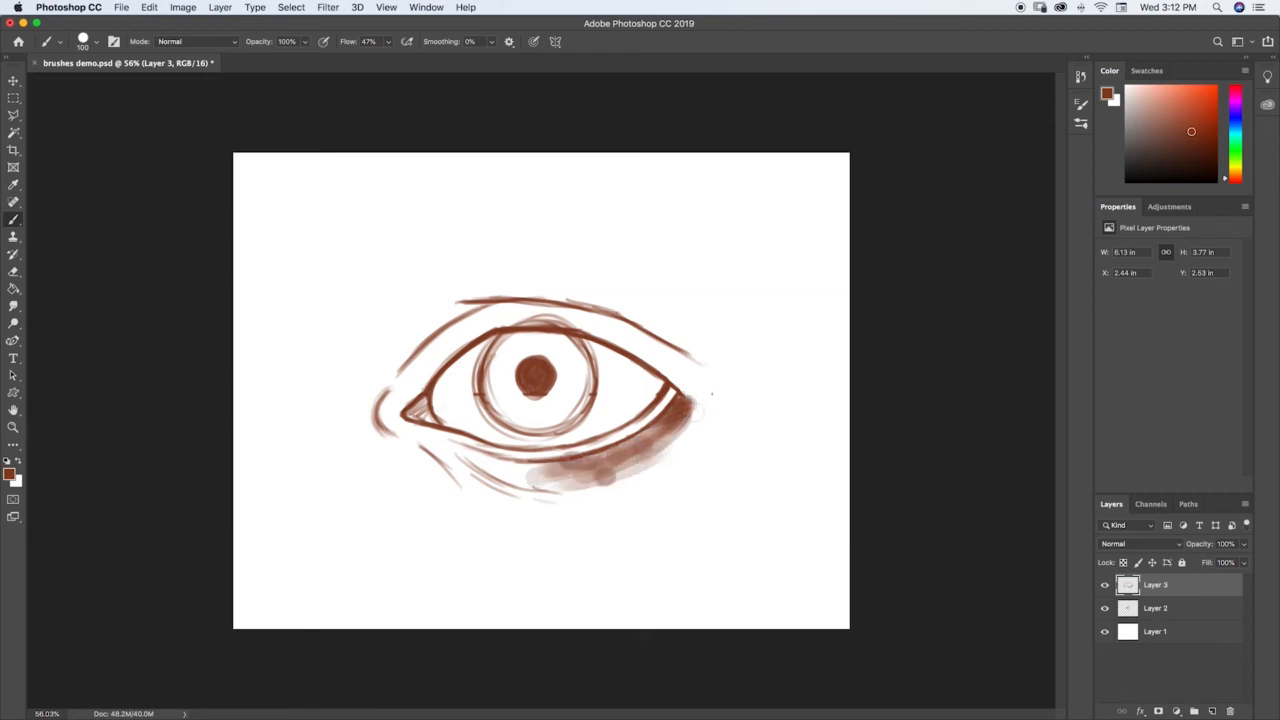
pyautogui.moveTo(694, 404)
pyautogui.mouseDown()
pyautogui.moveTo(606, 482)
pyautogui.moveTo(552, 478)
pyautogui.mouseUp()
pyautogui.moveTo(636, 448); pyautogui.dragTo(510, 472)
# Paint a broad band of shading along the upper side of the eyelid crease, over its full length.
pyautogui.moveTo(436, 314)
pyautogui.mouseDown()
pyautogui.moveTo(506, 292)
pyautogui.moveTo(400, 352)
pyautogui.moveTo(378, 380)
pyautogui.moveTo(478, 294)
pyautogui.mouseUp()
pyautogui.moveTo(506, 292)
pyautogui.mouseDown()
pyautogui.moveTo(628, 304)
pyautogui.moveTo(705, 355)
pyautogui.mouseUp()
pyautogui.moveTo(605, 300); pyautogui.dragTo(700, 345)
pyautogui.moveTo(605, 296)
pyautogui.mouseDown()
pyautogui.moveTo(448, 288)
pyautogui.moveTo(406, 334)
pyautogui.mouseUp()
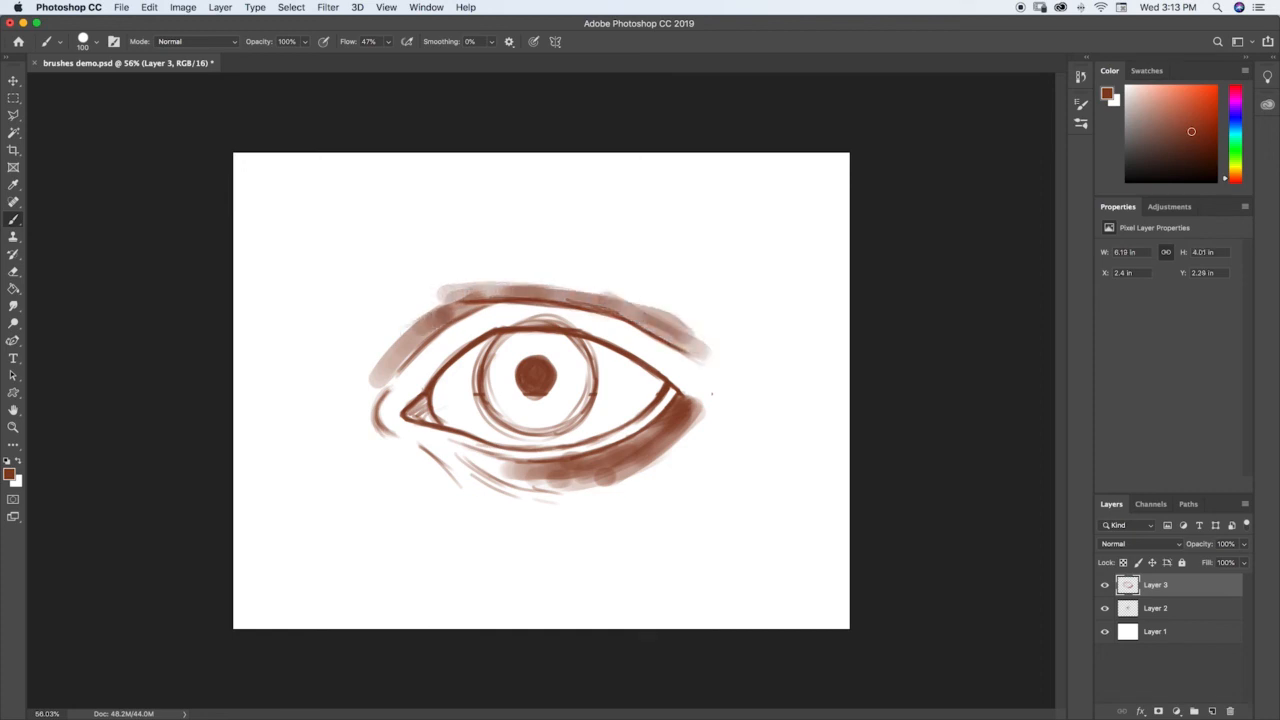
# Darken the crease's inner end and shade around the inner corner fold and below the tear duct.
pyautogui.moveTo(486, 298)
pyautogui.mouseDown()
pyautogui.moveTo(412, 342)
pyautogui.moveTo(426, 336)
pyautogui.moveTo(398, 362)
pyautogui.moveTo(366, 440)
pyautogui.mouseUp()
pyautogui.moveTo(398, 388)
pyautogui.mouseDown()
pyautogui.moveTo(364, 432)
pyautogui.moveTo(504, 488)
pyautogui.mouseUp()
pyautogui.moveTo(416, 434); pyautogui.dragTo(454, 456)
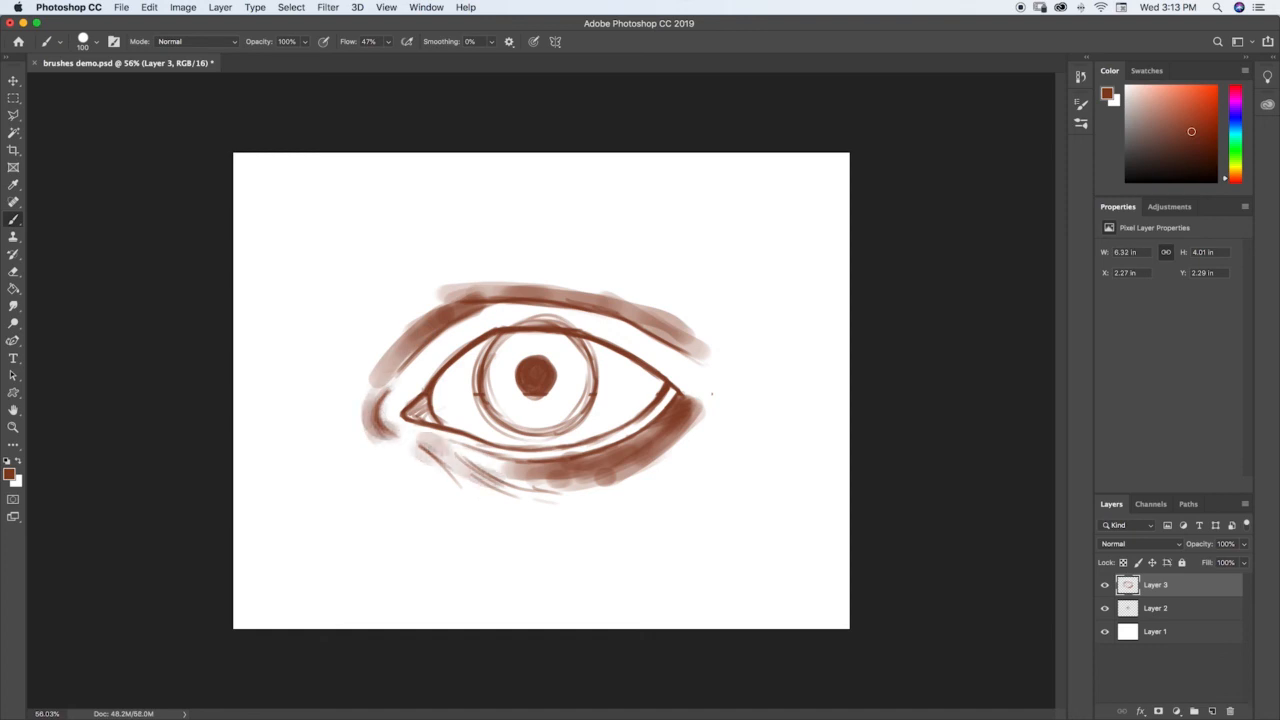
# Paint the upper lid's cast shadow across the eyeball and the top of the iris, from inner to outer corner.
pyautogui.moveTo(398, 426)
pyautogui.mouseDown()
pyautogui.moveTo(420, 436)
pyautogui.moveTo(438, 370)
pyautogui.moveTo(490, 328)
pyautogui.mouseUp()
pyautogui.moveTo(414, 396)
pyautogui.mouseDown()
pyautogui.moveTo(506, 338)
pyautogui.moveTo(584, 344)
pyautogui.mouseUp()
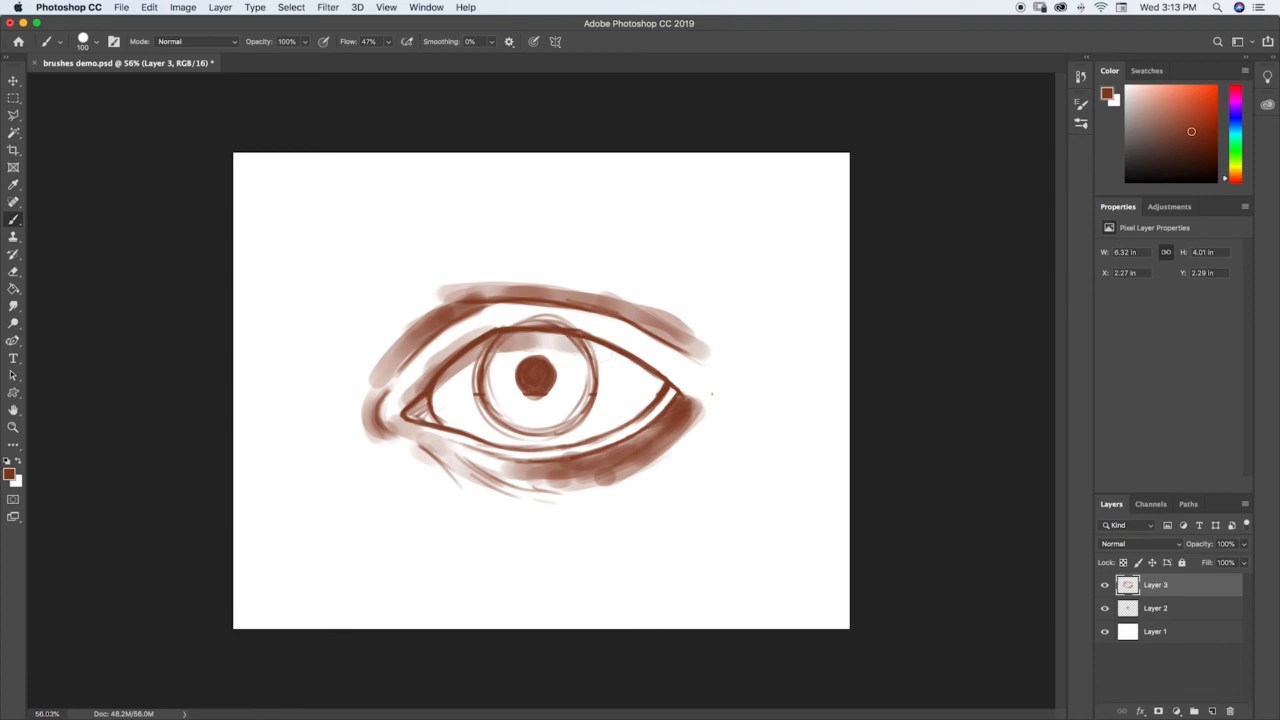
pyautogui.moveTo(462, 364)
pyautogui.mouseDown()
pyautogui.moveTo(544, 336)
pyautogui.moveTo(636, 356)
pyautogui.moveTo(590, 350)
pyautogui.moveTo(632, 367)
pyautogui.mouseUp()
pyautogui.moveTo(598, 352); pyautogui.dragTo(657, 382)
pyautogui.moveTo(622, 364); pyautogui.dragTo(674, 400)
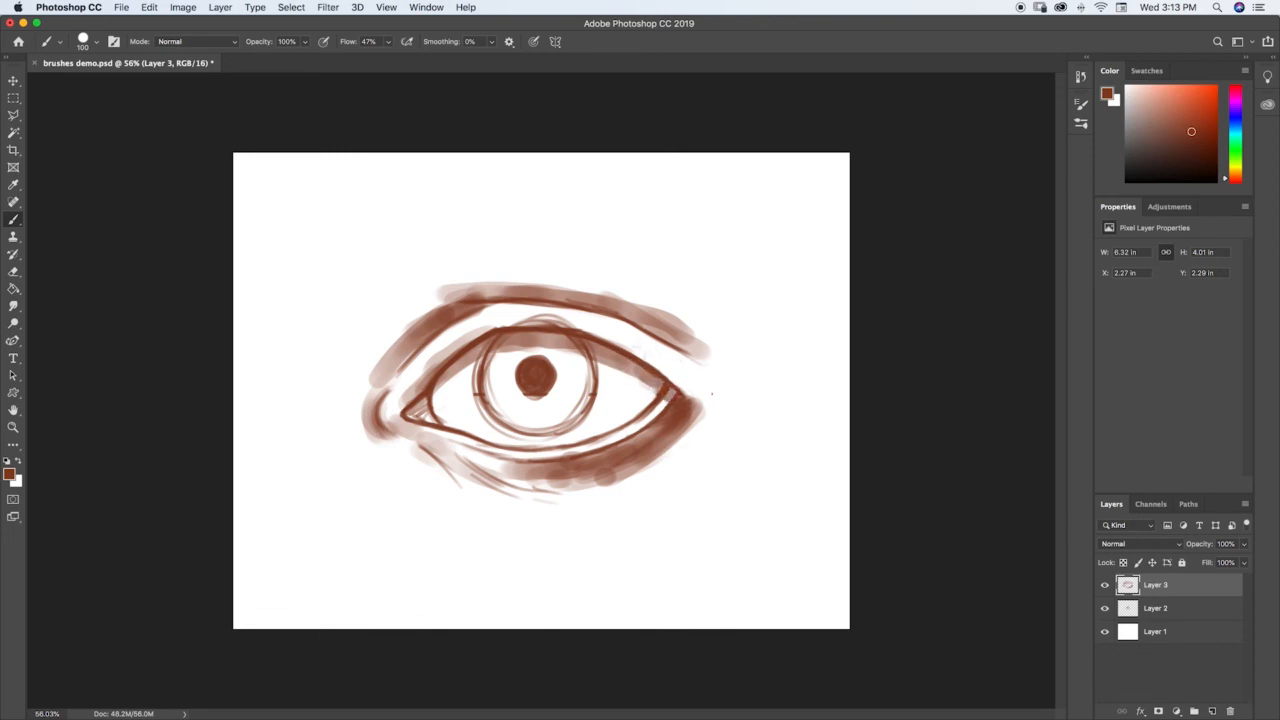
# Fill the iris with a mid tone around the pupil and build a darker tone across its upper half.
pyautogui.moveTo(494, 346)
pyautogui.mouseDown()
pyautogui.moveTo(538, 346)
pyautogui.moveTo(506, 390)
pyautogui.moveTo(532, 422)
pyautogui.moveTo(579, 411)
pyautogui.mouseUp()
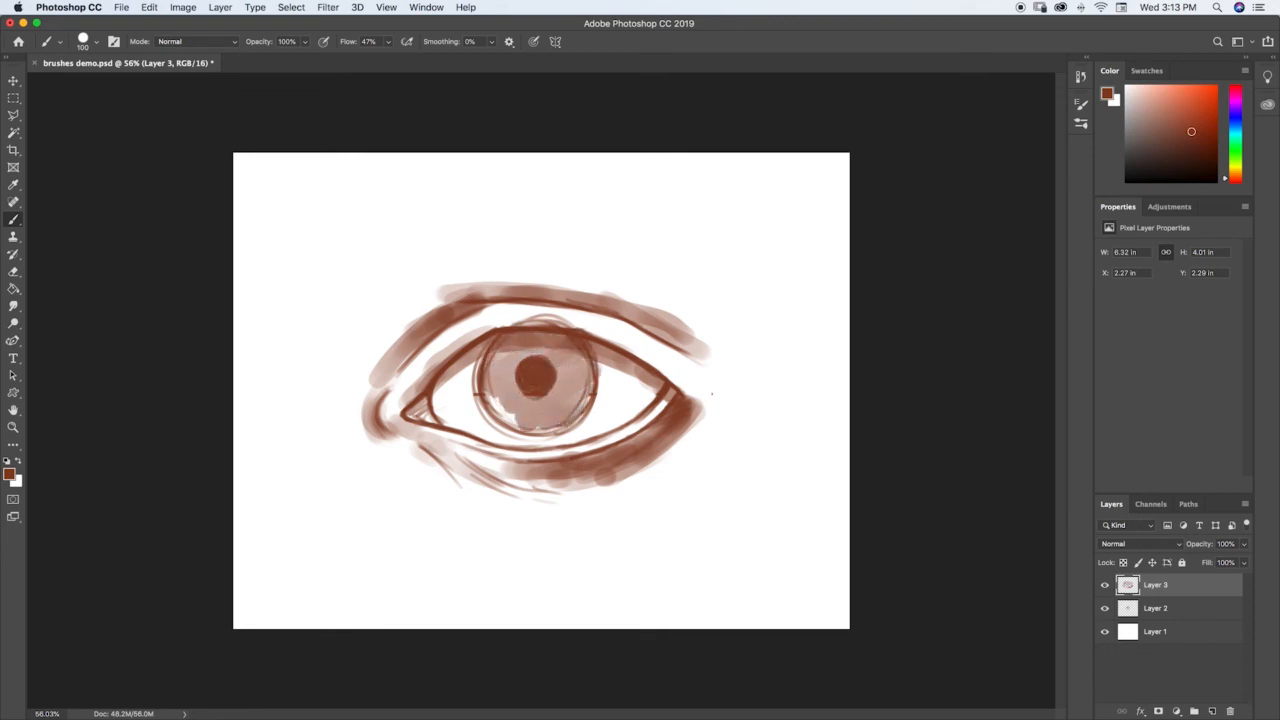
pyautogui.moveTo(498, 368)
pyautogui.mouseDown()
pyautogui.moveTo(534, 426)
pyautogui.moveTo(577, 407)
pyautogui.moveTo(582, 362)
pyautogui.moveTo(546, 396)
pyautogui.mouseUp()
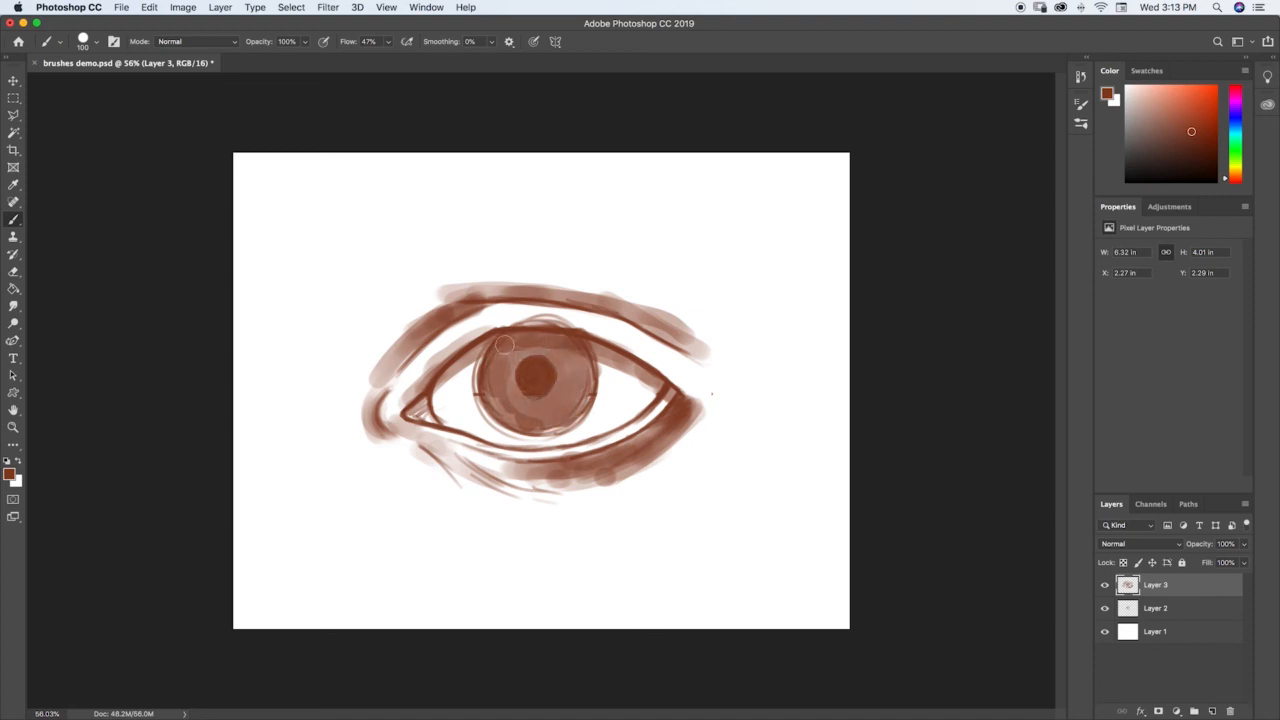
pyautogui.moveTo(504, 345)
pyautogui.mouseDown()
pyautogui.moveTo(528, 341)
pyautogui.moveTo(493, 371)
pyautogui.moveTo(574, 351)
pyautogui.moveTo(513, 348)
pyautogui.moveTo(495, 376)
pyautogui.moveTo(570, 362)
pyautogui.moveTo(572, 374)
pyautogui.moveTo(537, 372)
pyautogui.moveTo(568, 357)
pyautogui.mouseUp()
pyautogui.moveTo(584, 358)
pyautogui.mouseDown()
pyautogui.moveTo(580, 380)
pyautogui.moveTo(527, 374)
pyautogui.mouseUp()
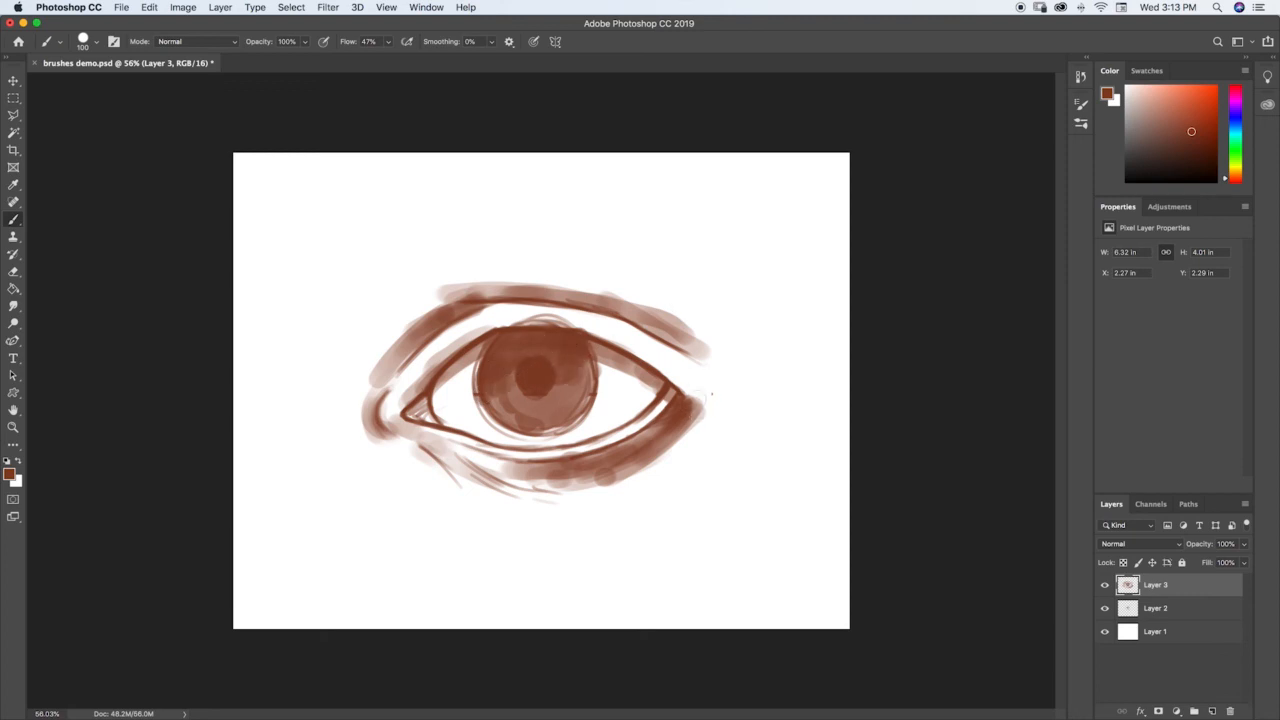
# Shade both ends of the upper lid and its crease, and lightly tone the eye white along its outer lower edge.
pyautogui.moveTo(399, 388)
pyautogui.mouseDown()
pyautogui.moveTo(484, 318)
pyautogui.moveTo(402, 383)
pyautogui.mouseUp()
pyautogui.moveTo(653, 345)
pyautogui.mouseDown()
pyautogui.moveTo(704, 386)
pyautogui.moveTo(614, 334)
pyautogui.moveTo(705, 378)
pyautogui.moveTo(618, 322)
pyautogui.mouseUp()
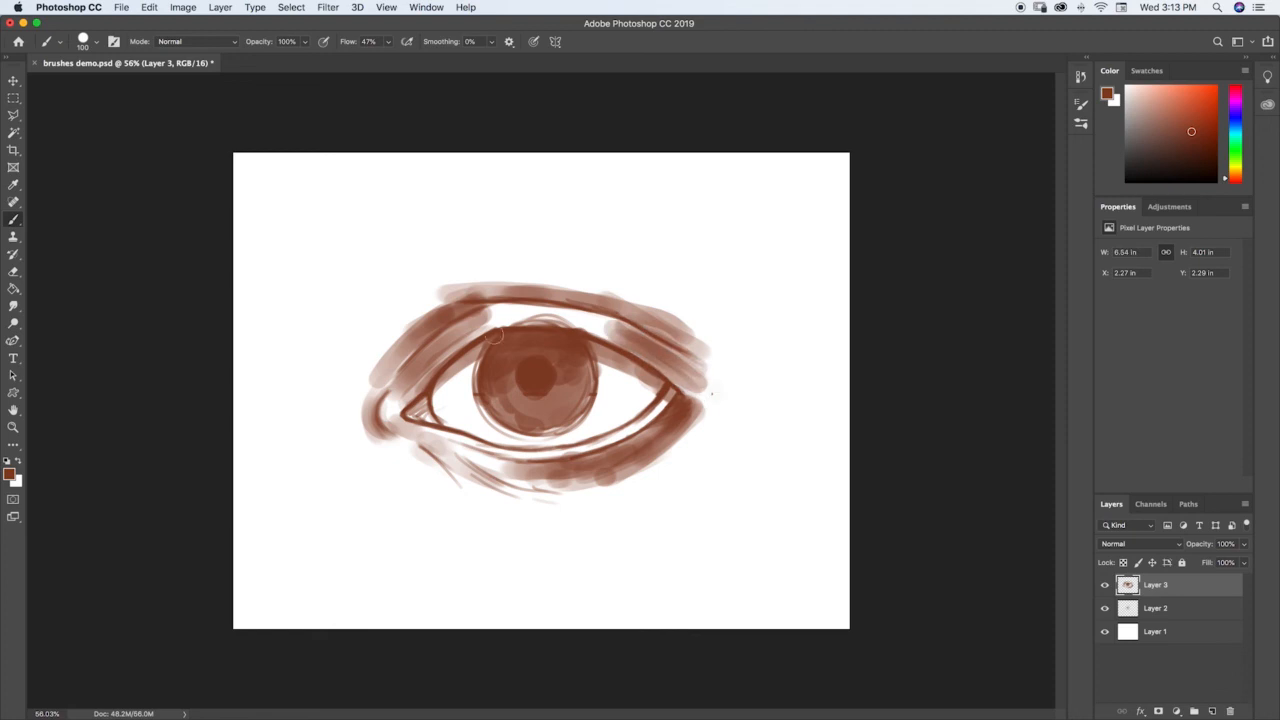
pyautogui.moveTo(428, 326); pyautogui.dragTo(380, 380)
pyautogui.moveTo(380, 380)
pyautogui.mouseDown()
pyautogui.moveTo(455, 304)
pyautogui.moveTo(380, 385)
pyautogui.moveTo(405, 325)
pyautogui.mouseUp()
pyautogui.moveTo(678, 344)
pyautogui.mouseDown()
pyautogui.moveTo(628, 312)
pyautogui.moveTo(740, 374)
pyautogui.mouseUp()
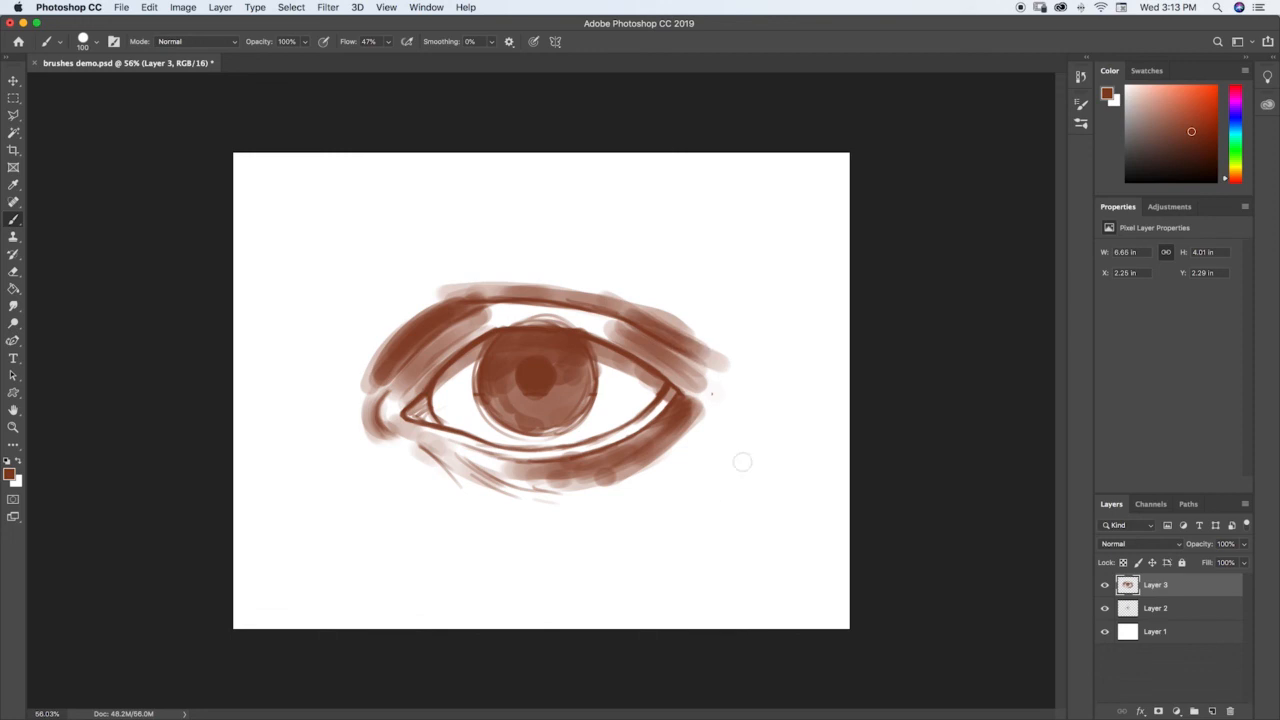
pyautogui.moveTo(445, 410); pyautogui.dragTo(416, 410)
pyautogui.moveTo(660, 382); pyautogui.dragTo(586, 440)
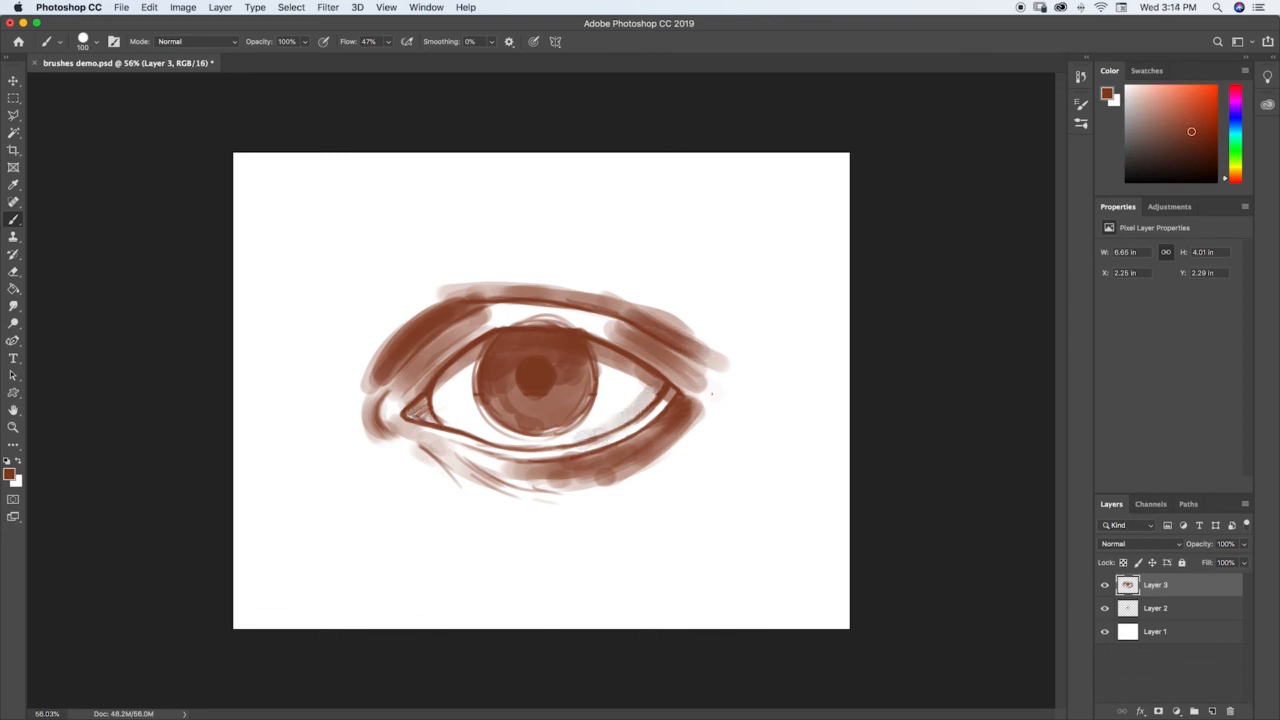
# Merge Layer 2 and Layer 3 into one layer, and toggle its visibility off and on to check it.
pyautogui.keyDown('shift'); pyautogui.click(1170, 614); pyautogui.keyUp('shift')
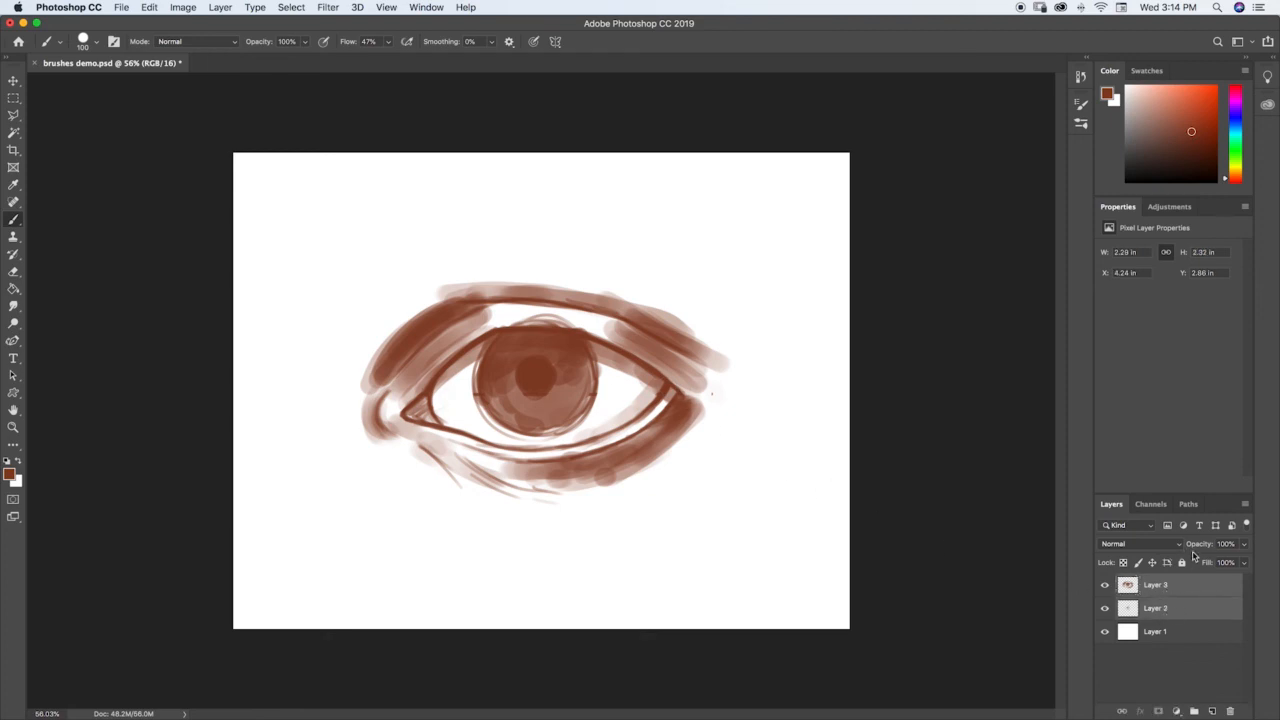
pyautogui.doubleClick(1178, 605)
pyautogui.click(1120, 324)
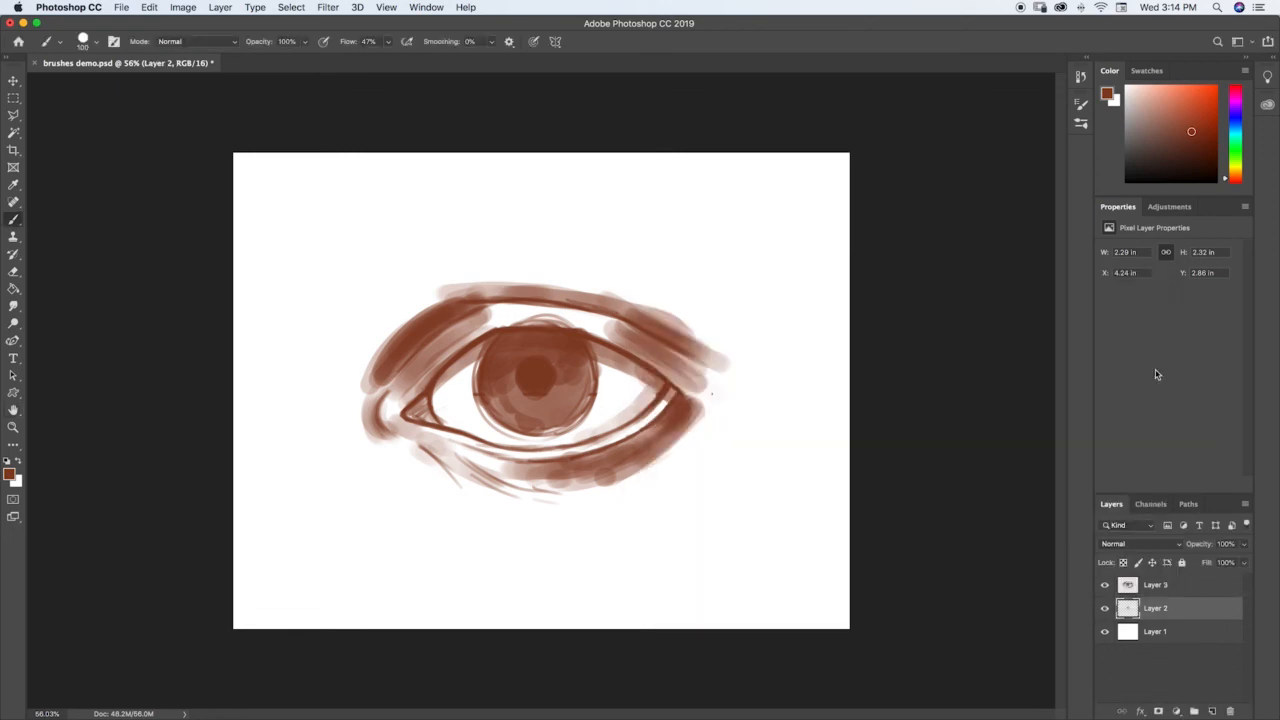
pyautogui.keyDown('shift'); pyautogui.click(1189, 591); pyautogui.keyUp('shift')
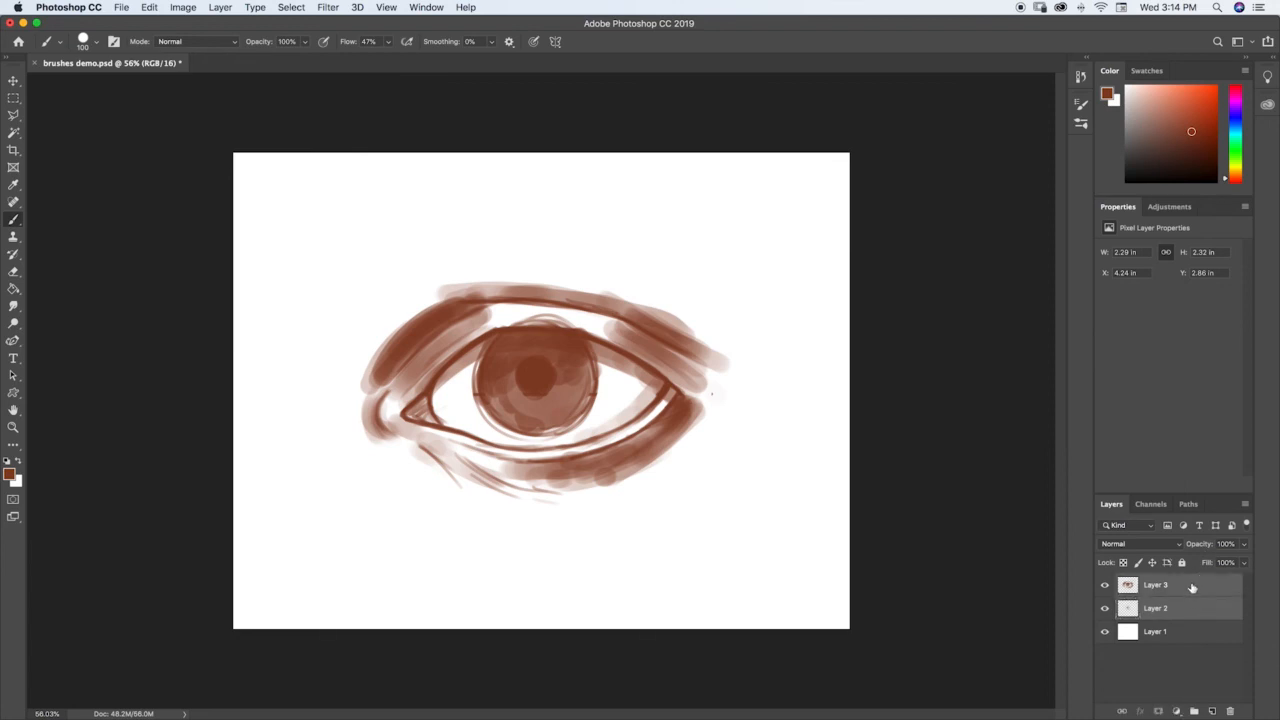
pyautogui.rightClick(1181, 596)
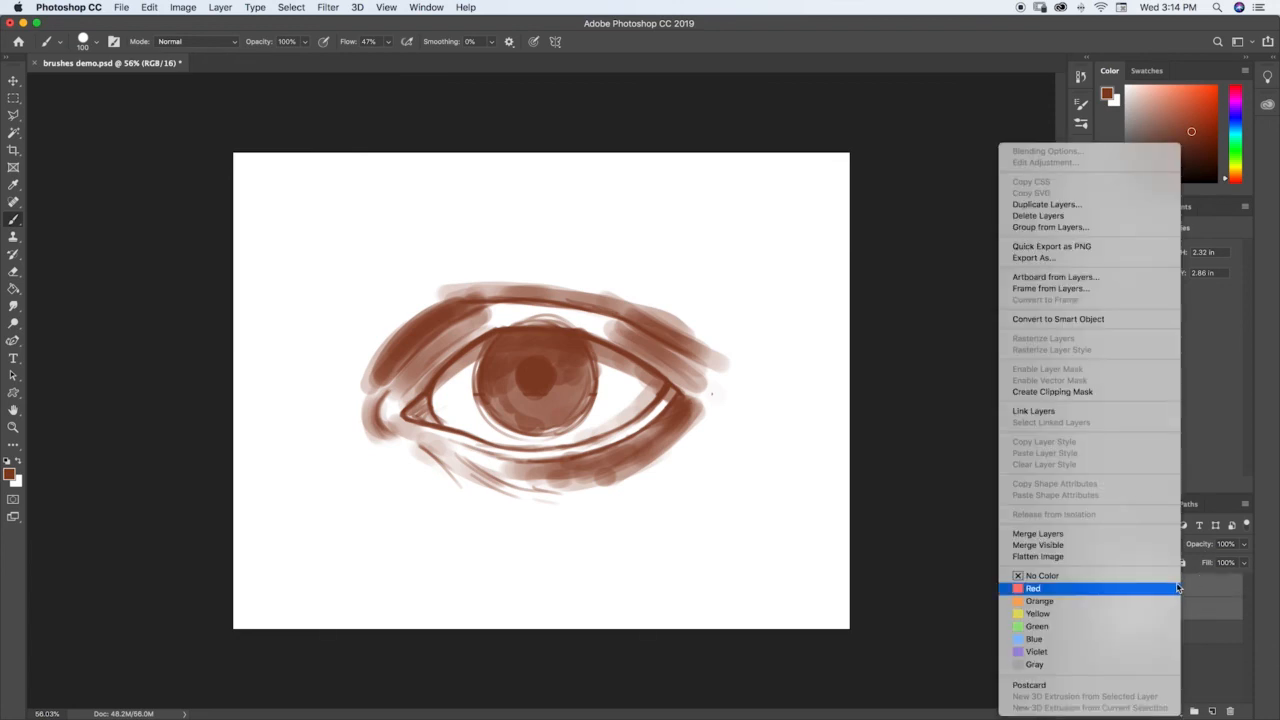
pyautogui.click(1080, 538)
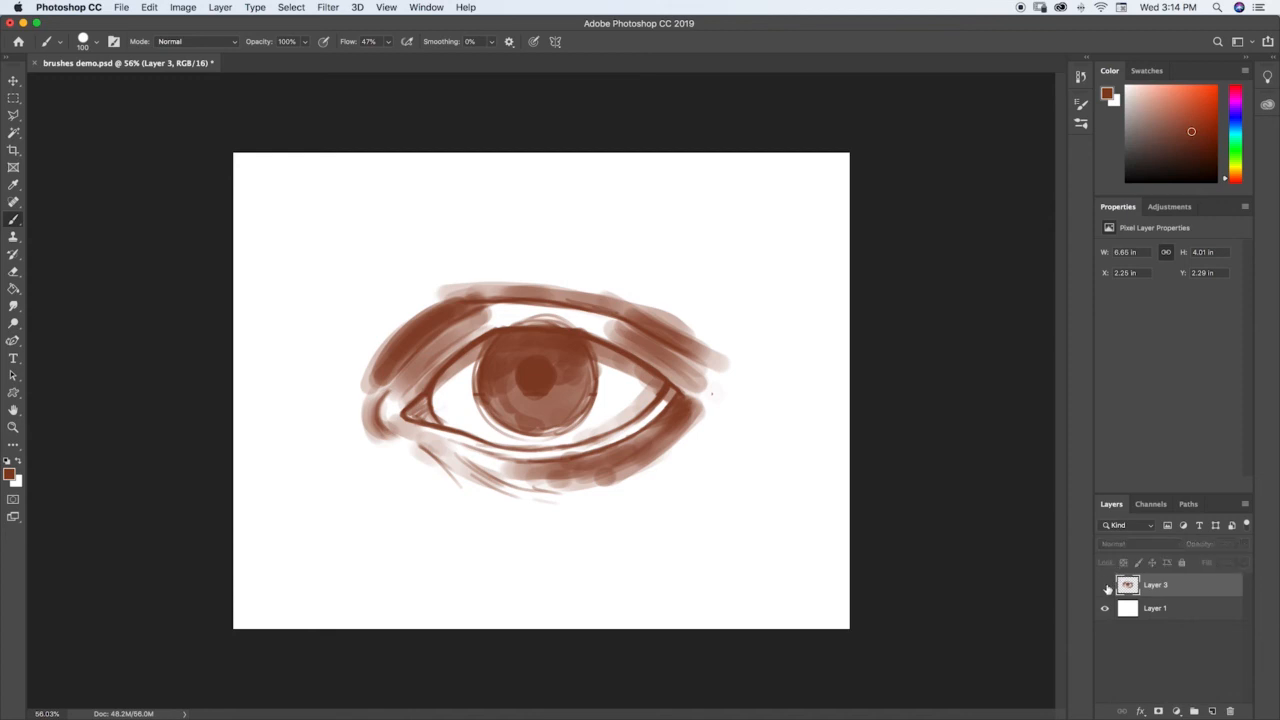
pyautogui.click(1105, 585)
pyautogui.click(1105, 585)
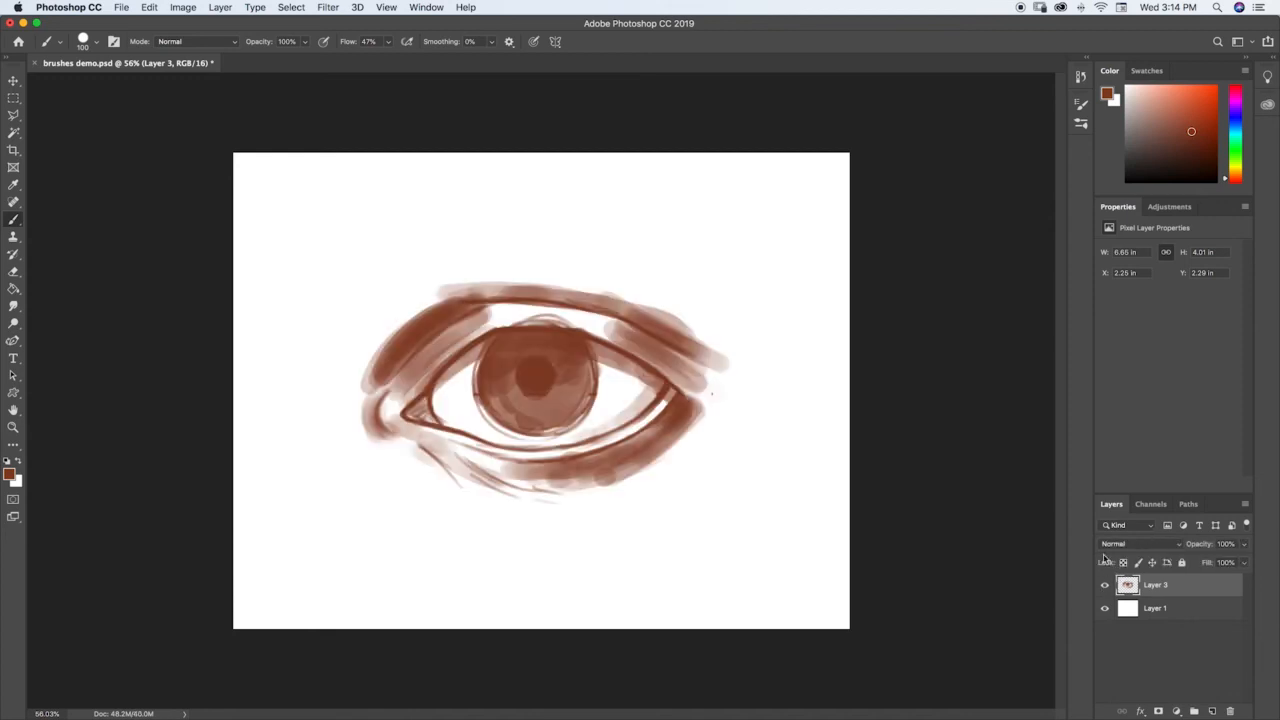